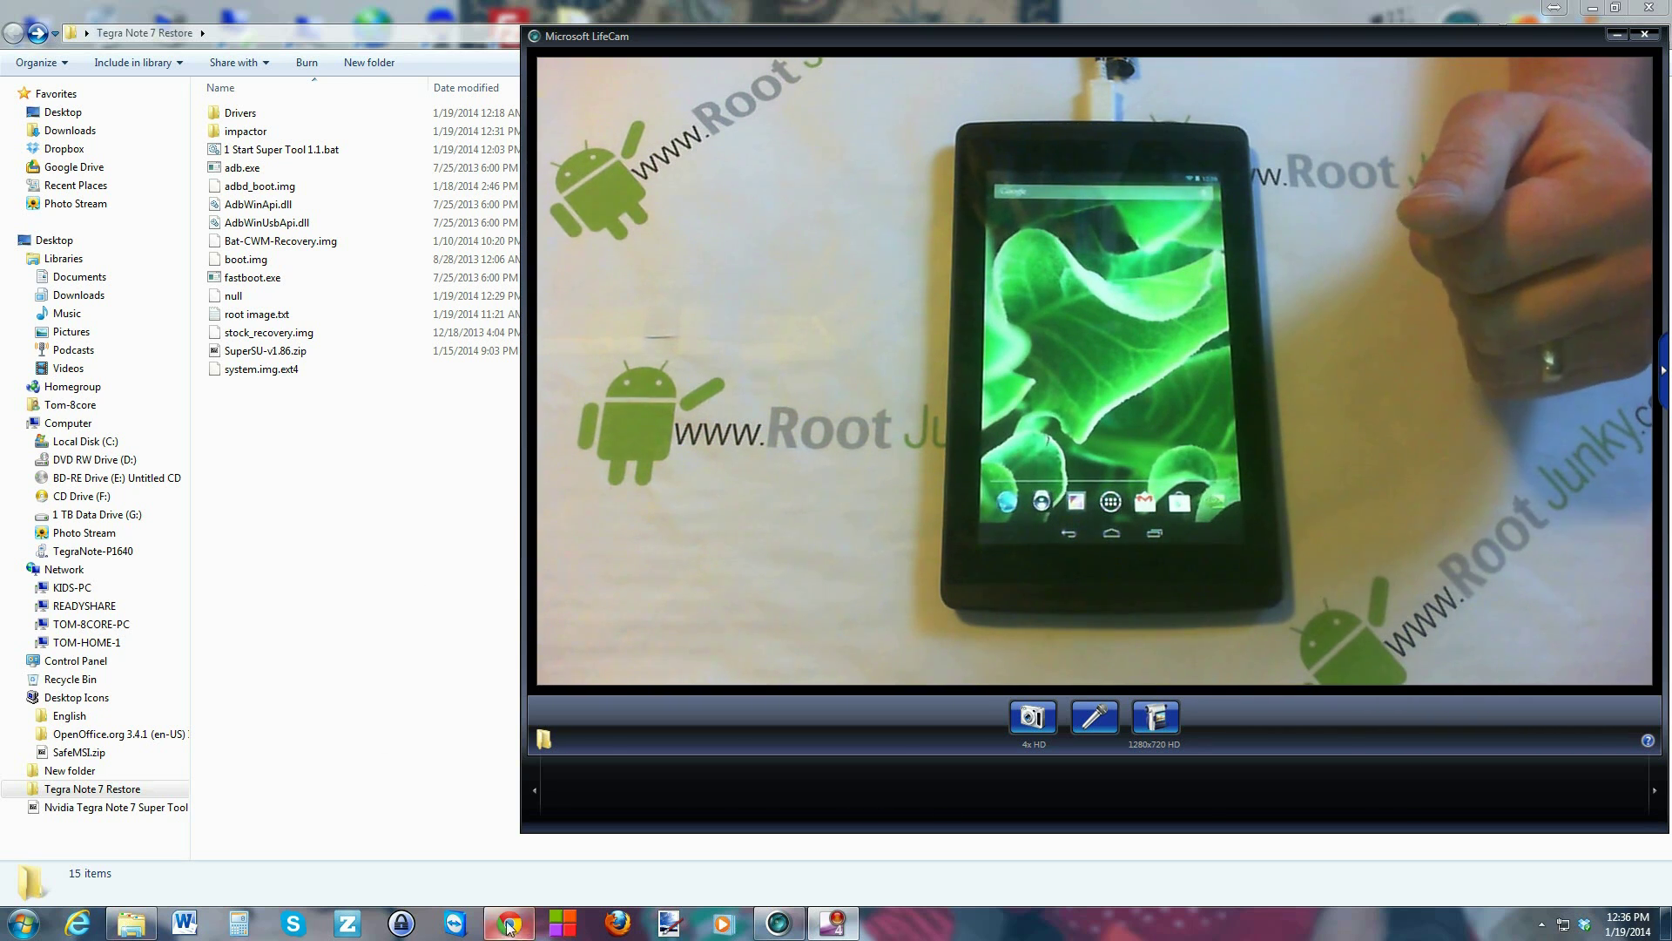
Step: Open the Tegra Note 7 Super Tools download folder on rootjunkysdl.com in the browser
{"action": "left_click", "coordinate": [590, 826]}
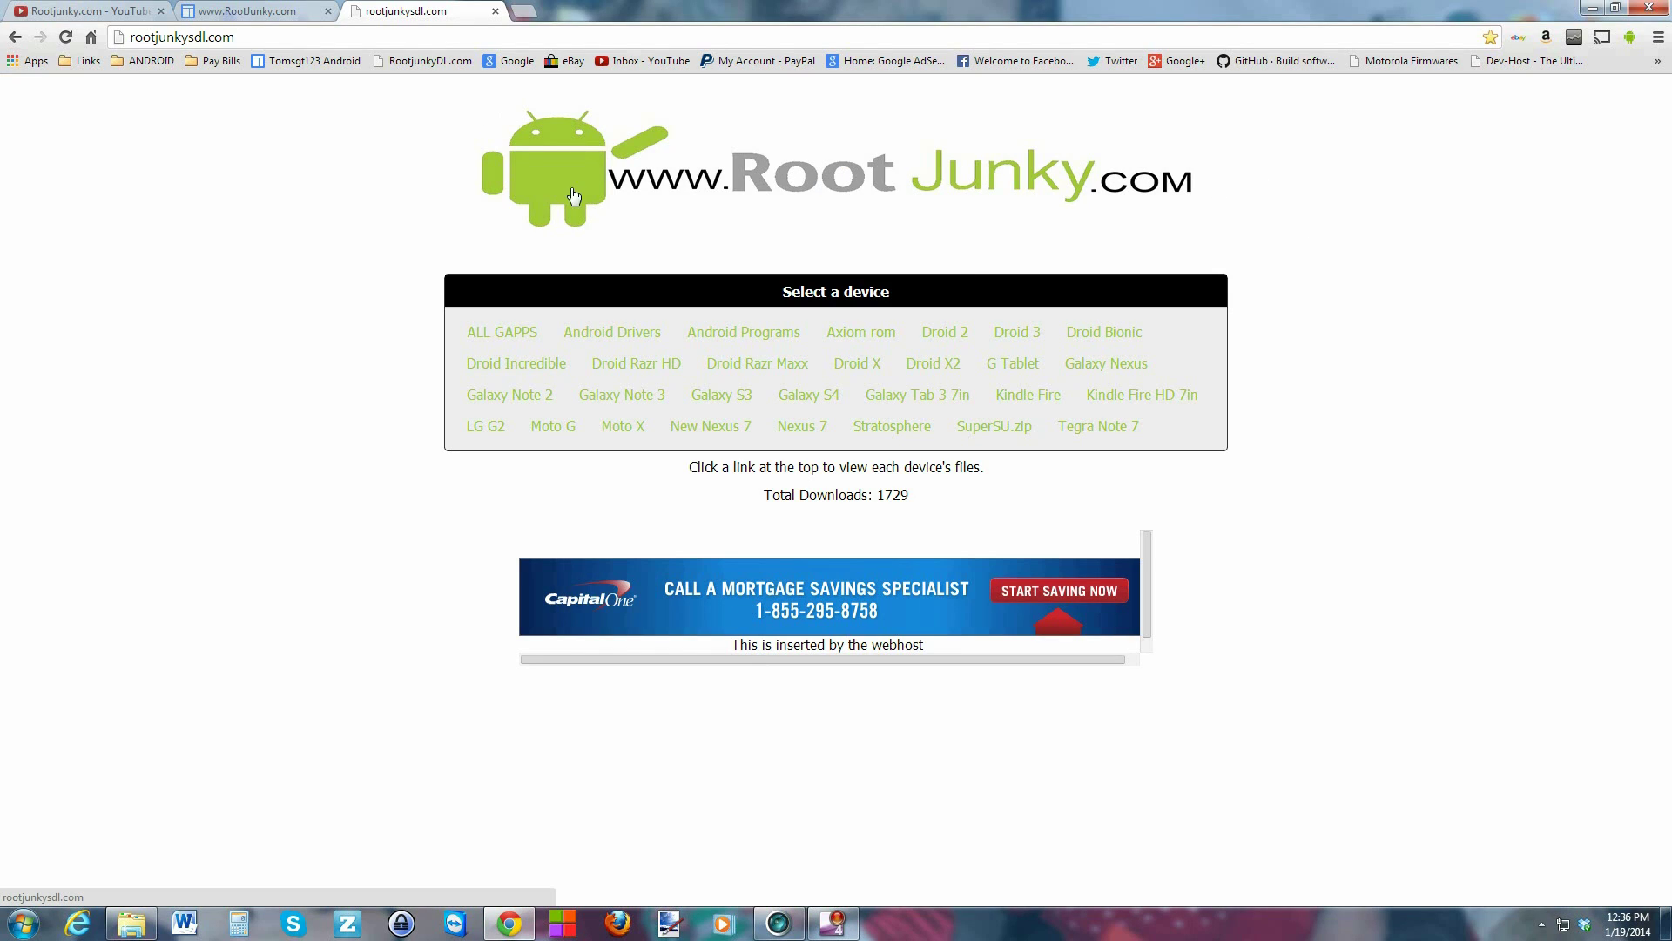
{"action": "left_click", "coordinate": [1121, 425]}
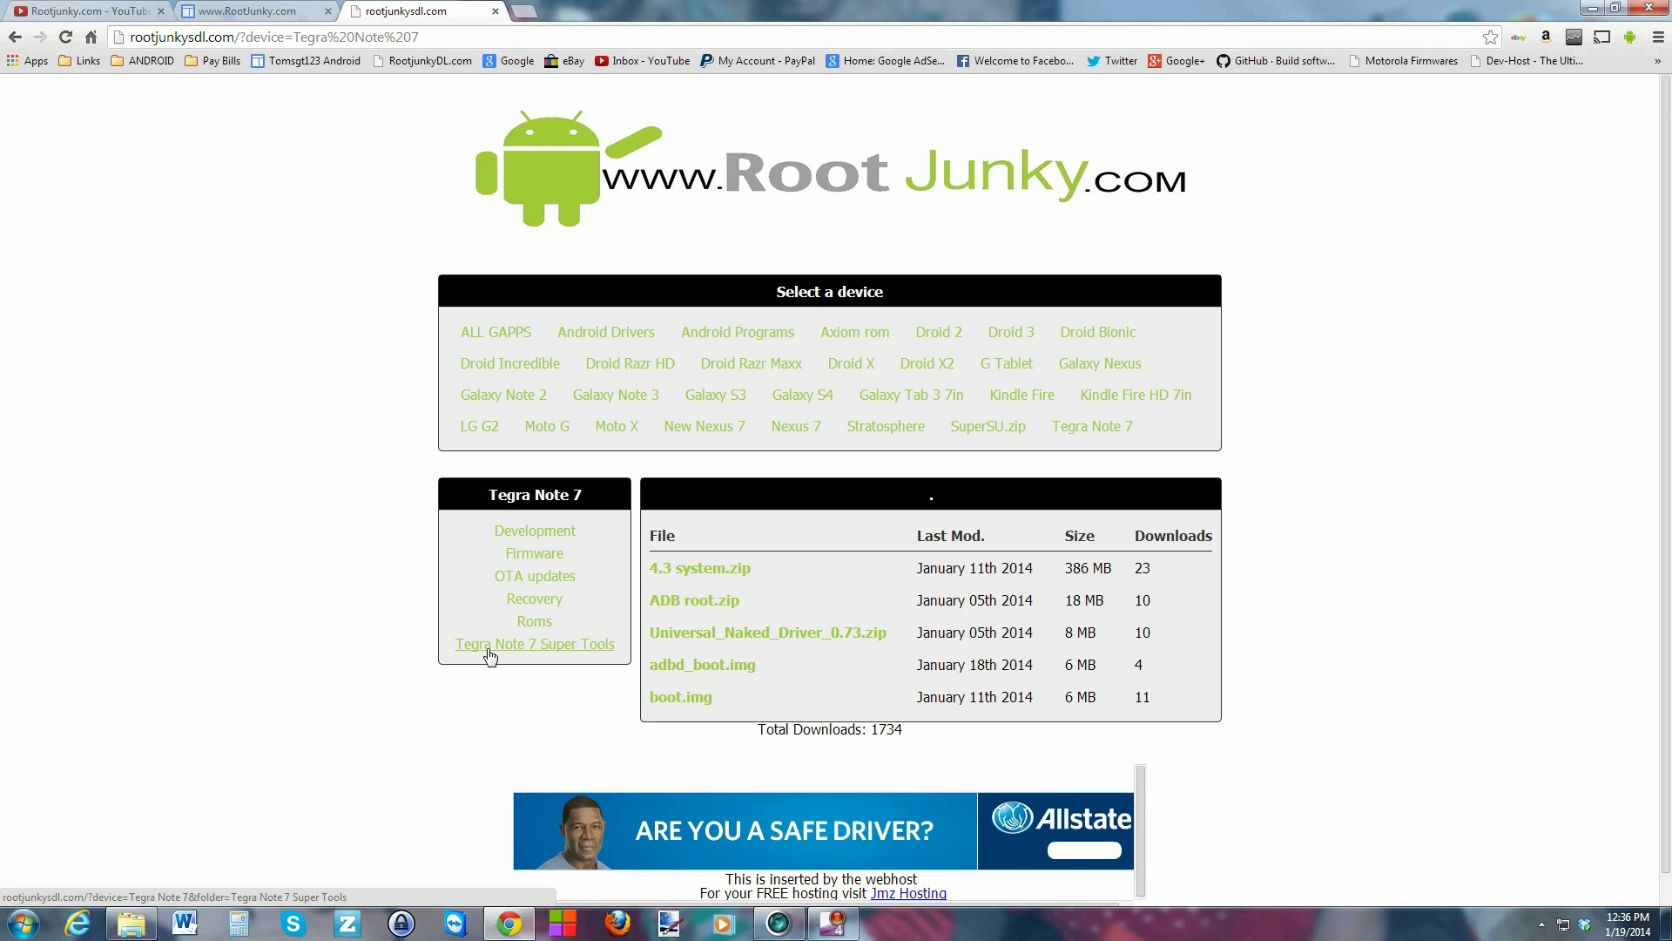
{"action": "left_click", "coordinate": [546, 644]}
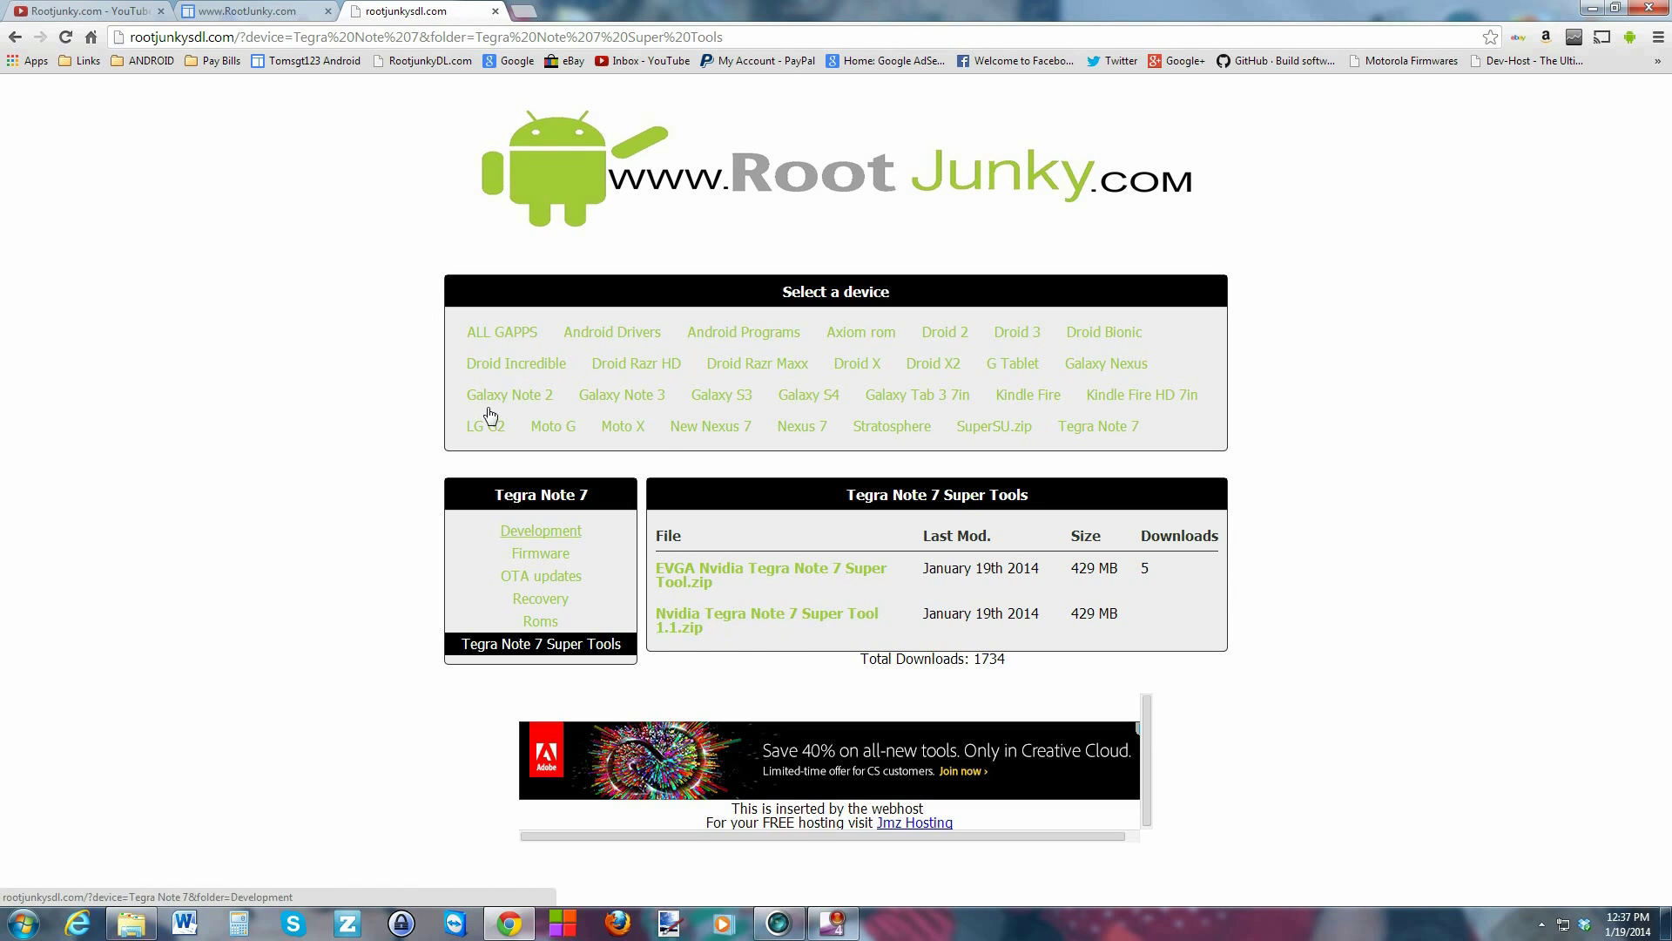
Step: View the RootJunky website home page and YouTube channel, and minimize the browser
{"action": "left_click", "coordinate": [261, 10]}
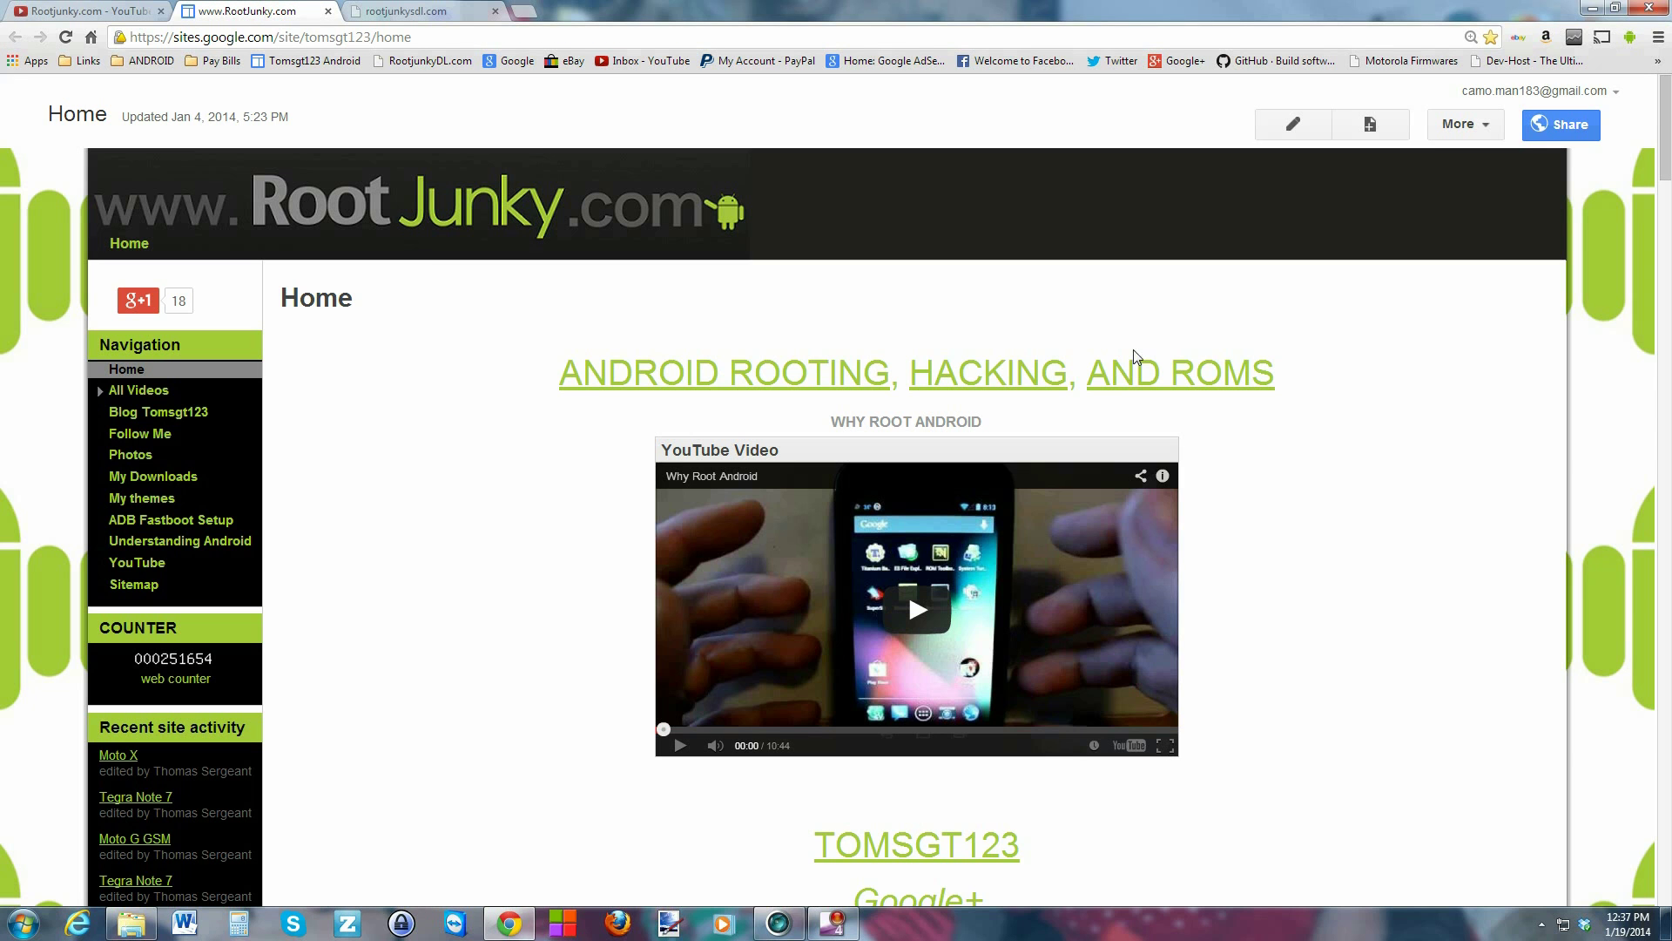
{"action": "left_click", "coordinate": [74, 14]}
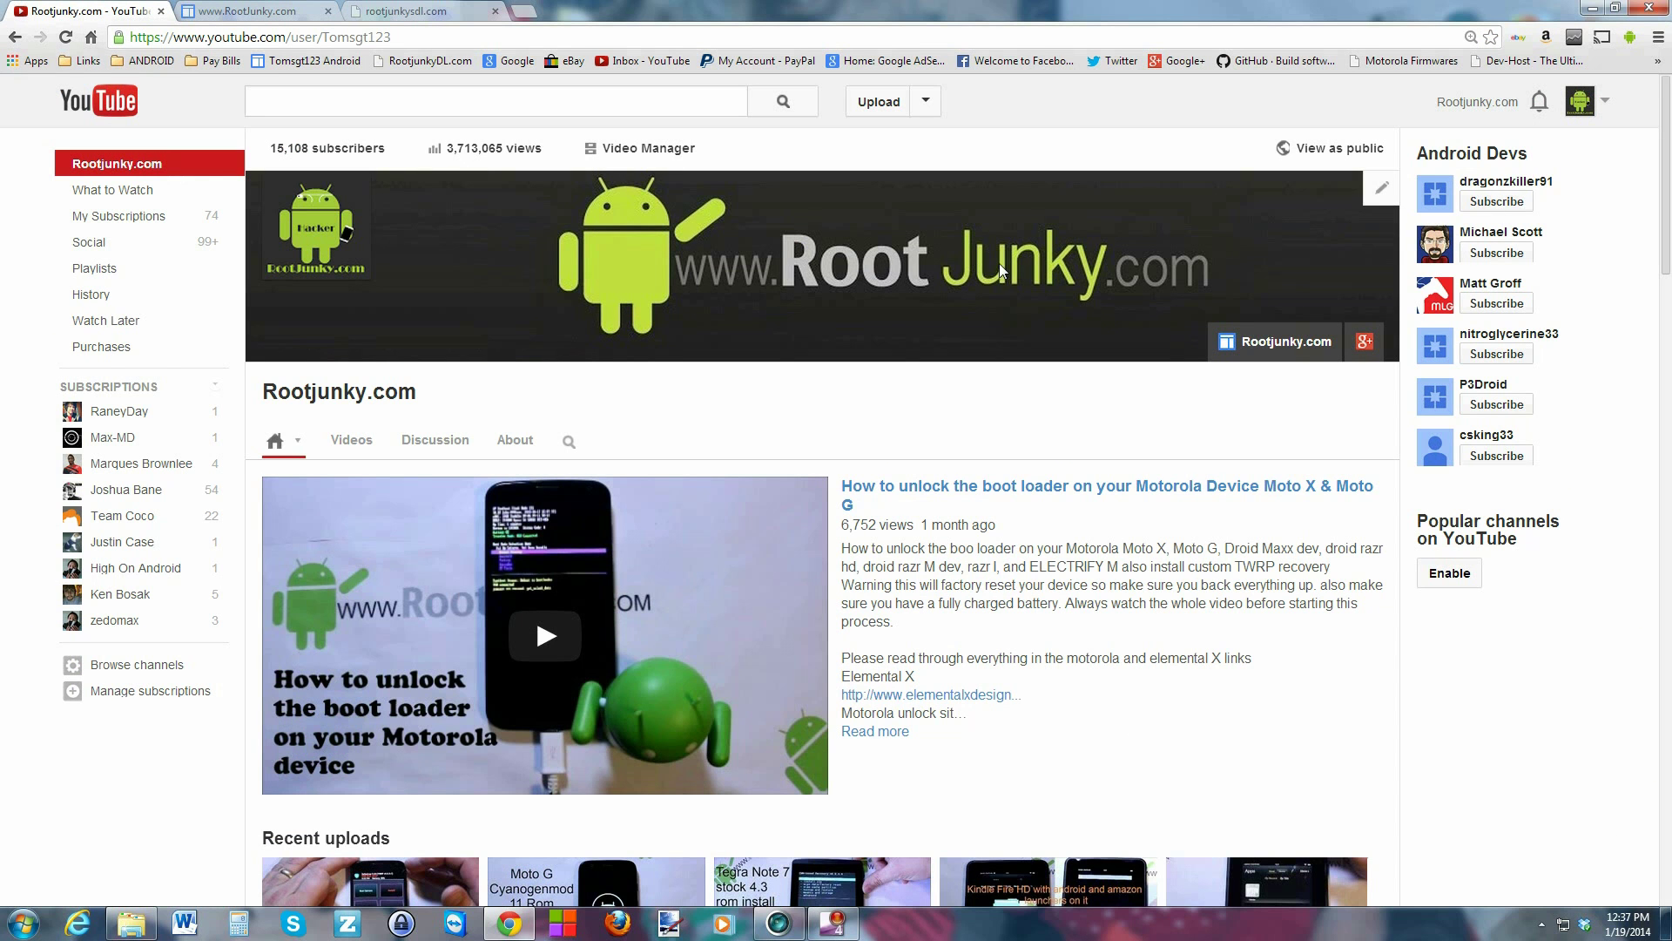
{"action": "left_click", "coordinate": [1594, 8]}
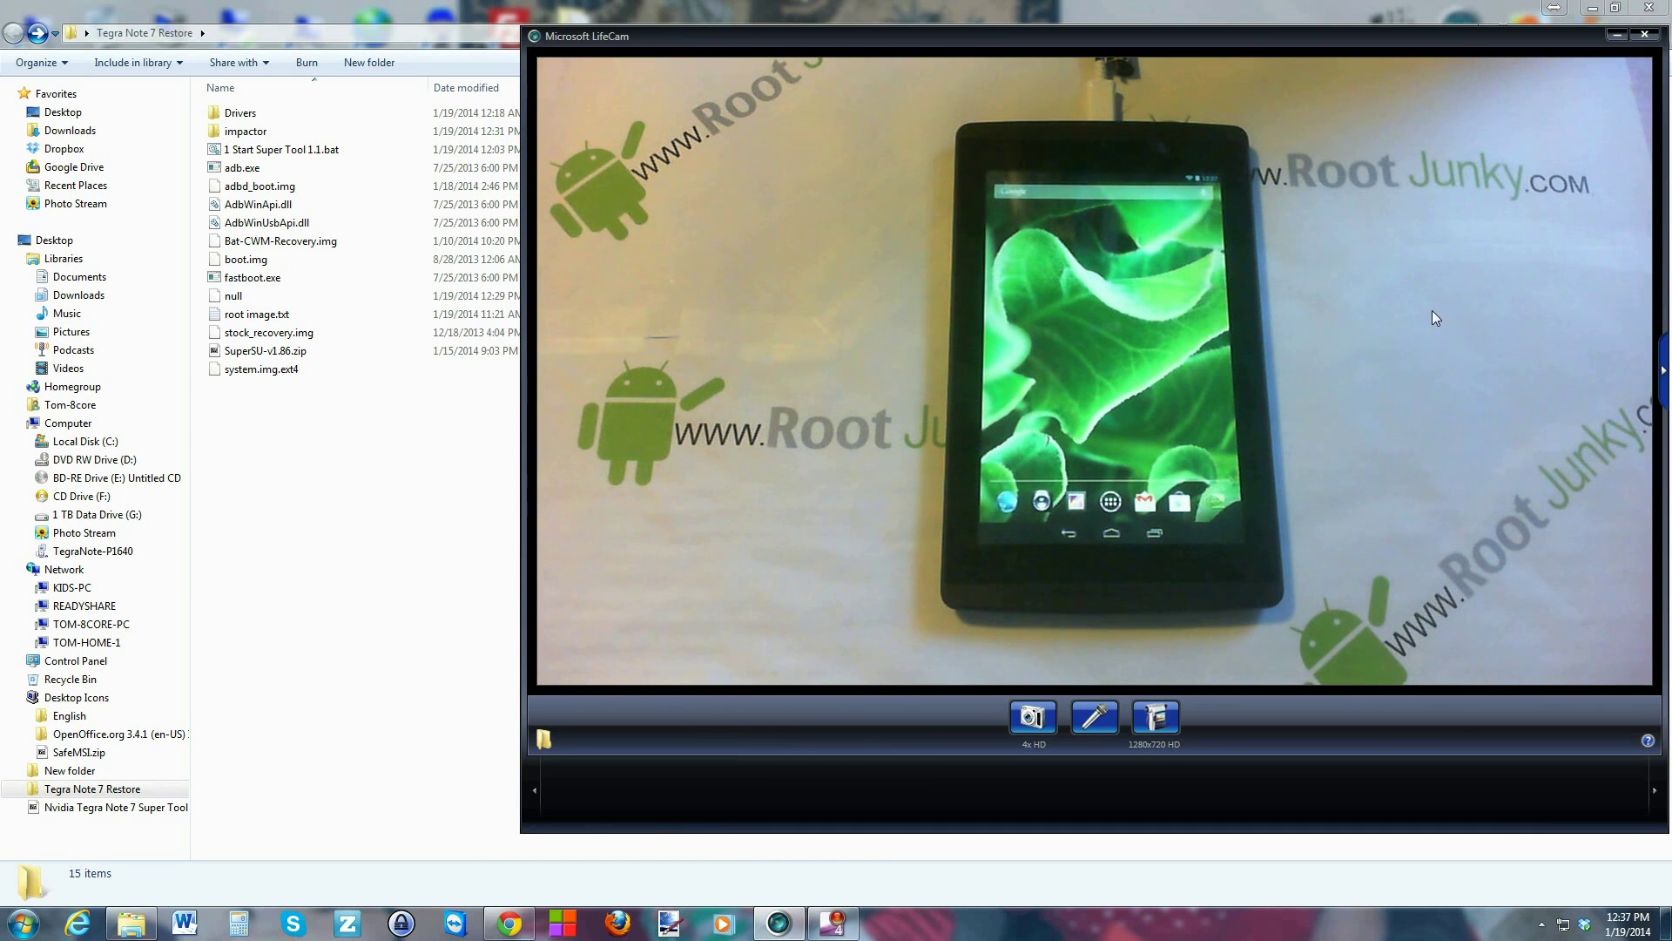
Step: Inspect the contents of the Nvidia Tegra Note 7 Super Tool 1.1 zip on the desktop, and close the archive
{"action": "left_click", "coordinate": [1666, 925]}
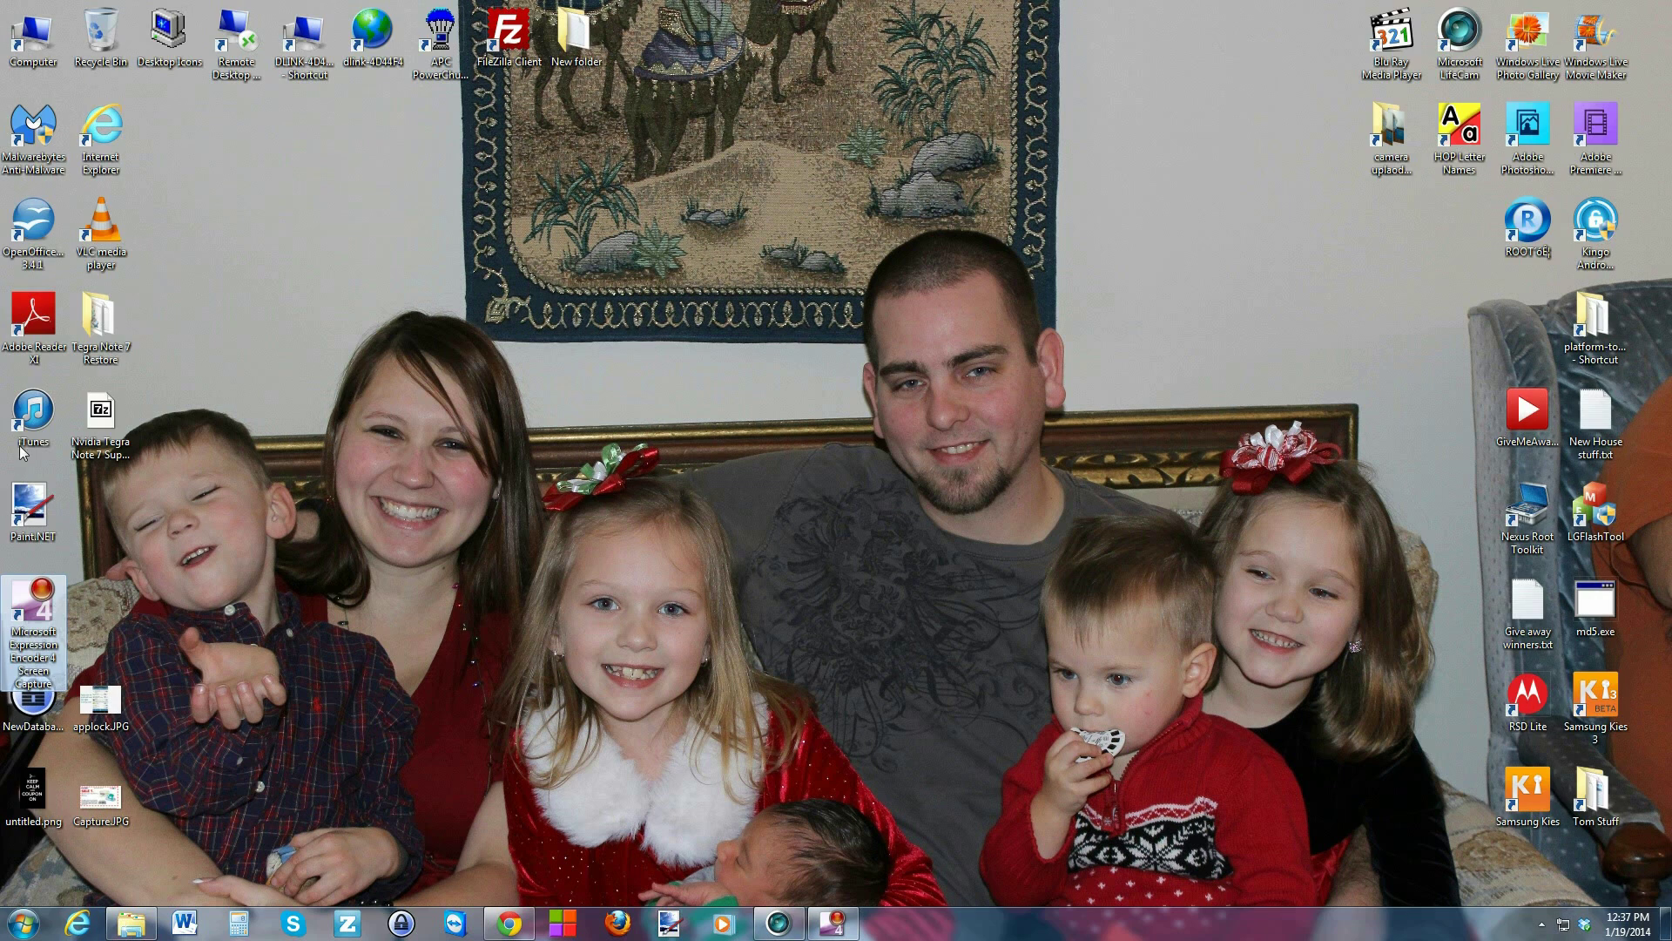
{"action": "right_click", "coordinate": [96, 426]}
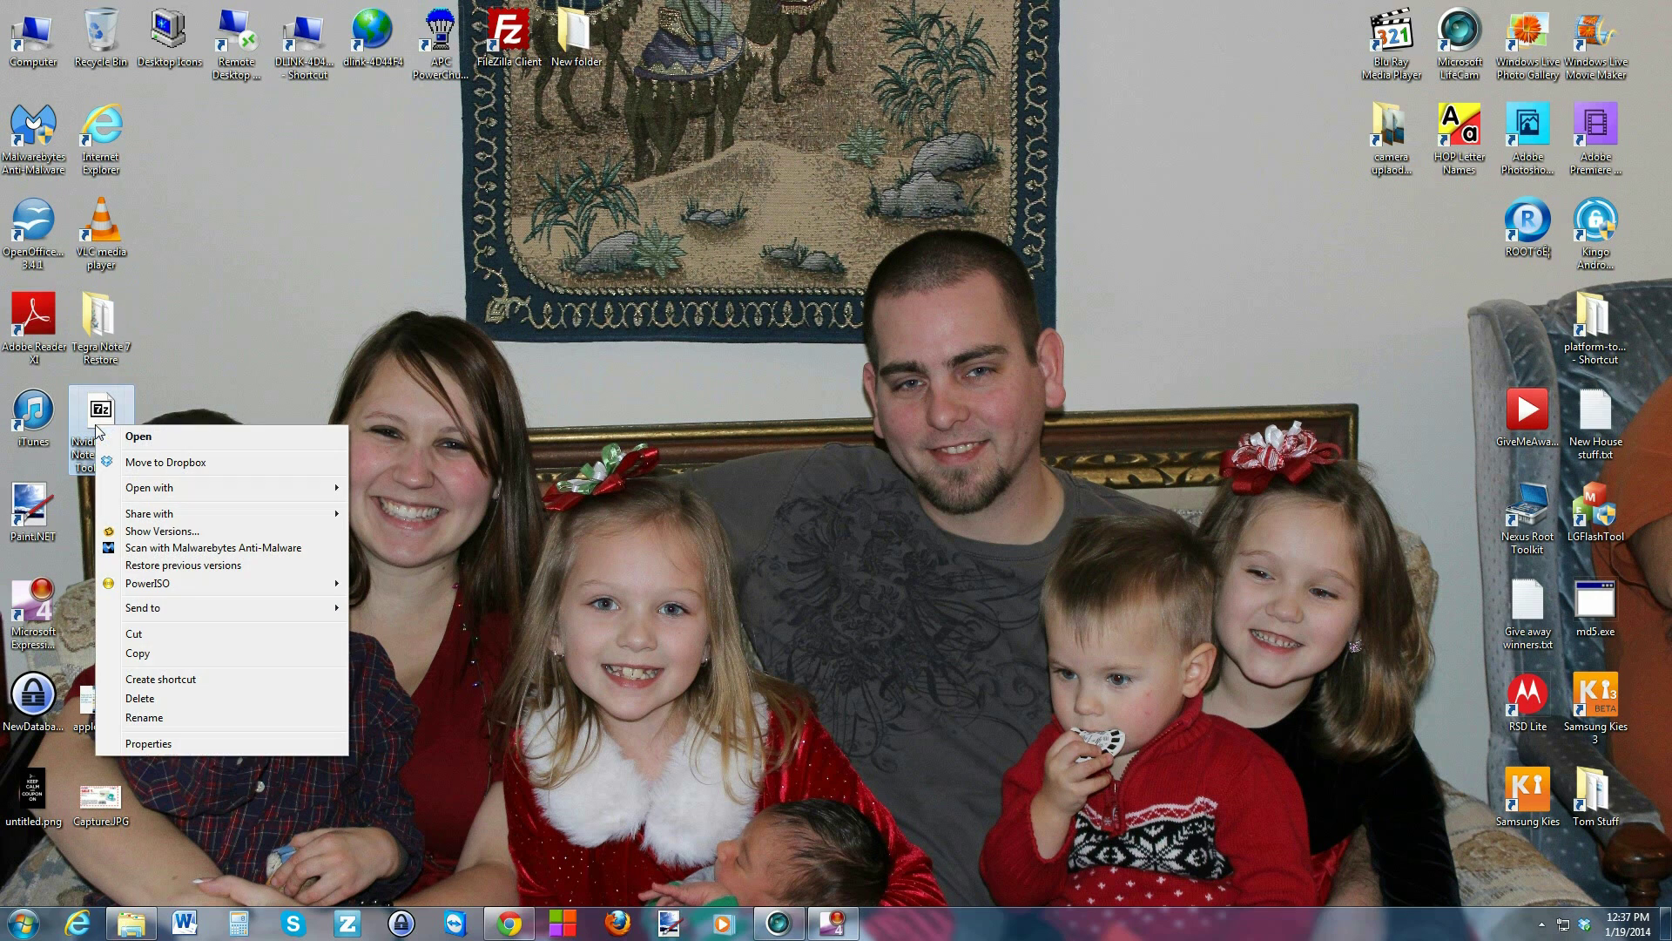
{"action": "left_click", "coordinate": [139, 437]}
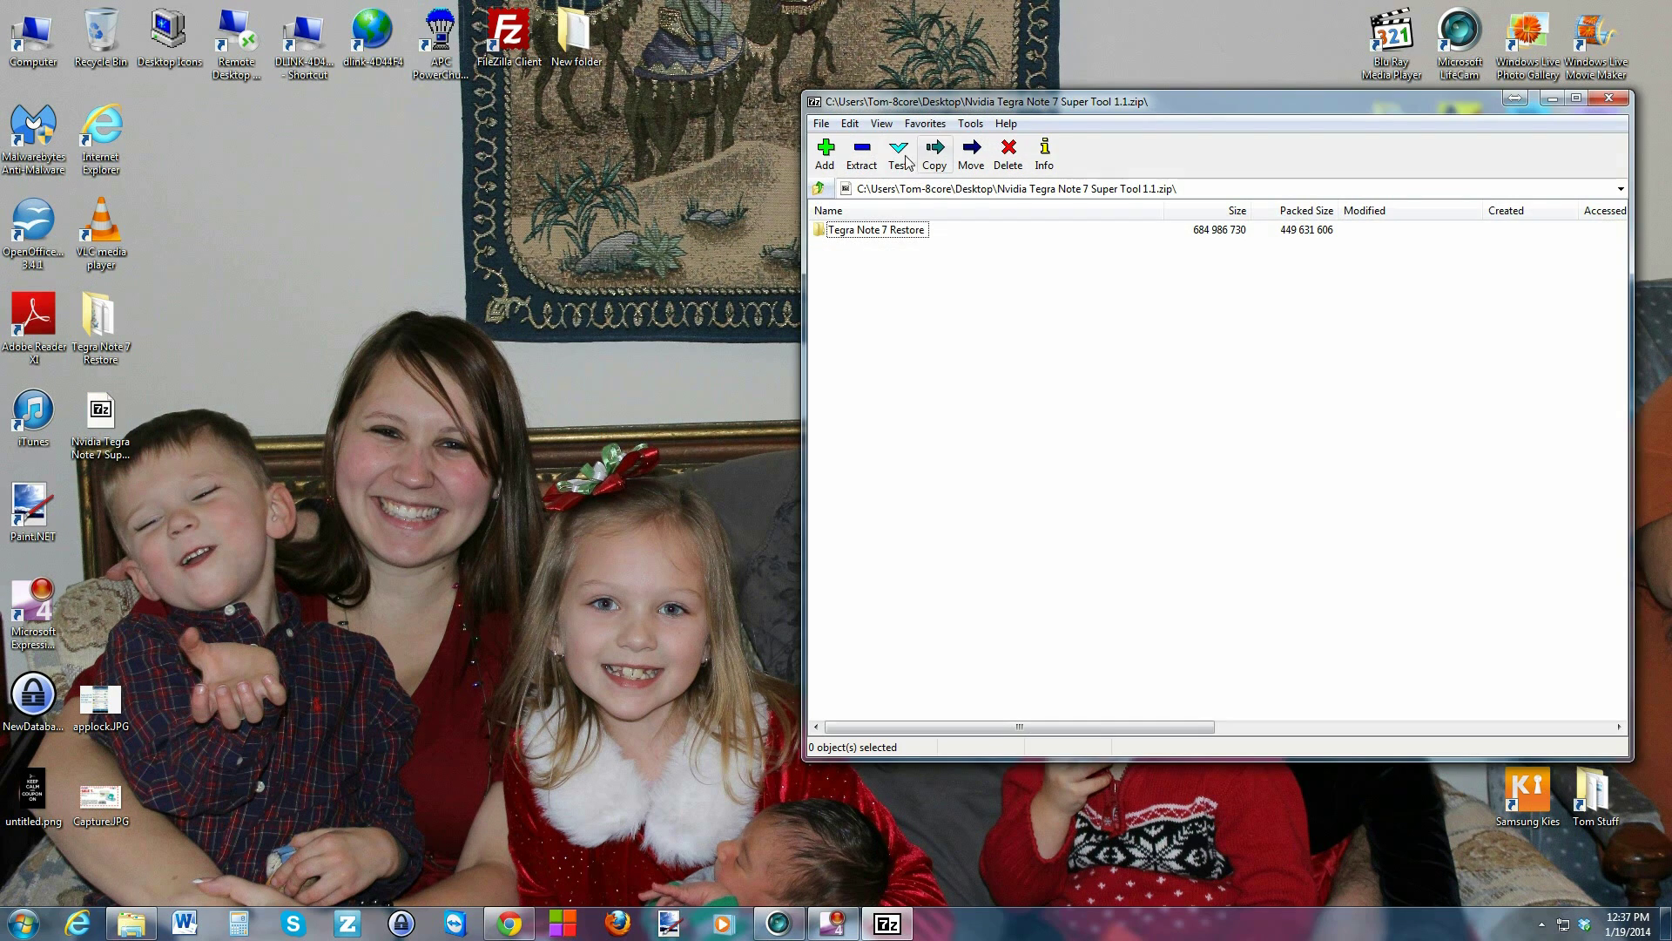
{"action": "left_click", "coordinate": [1610, 99]}
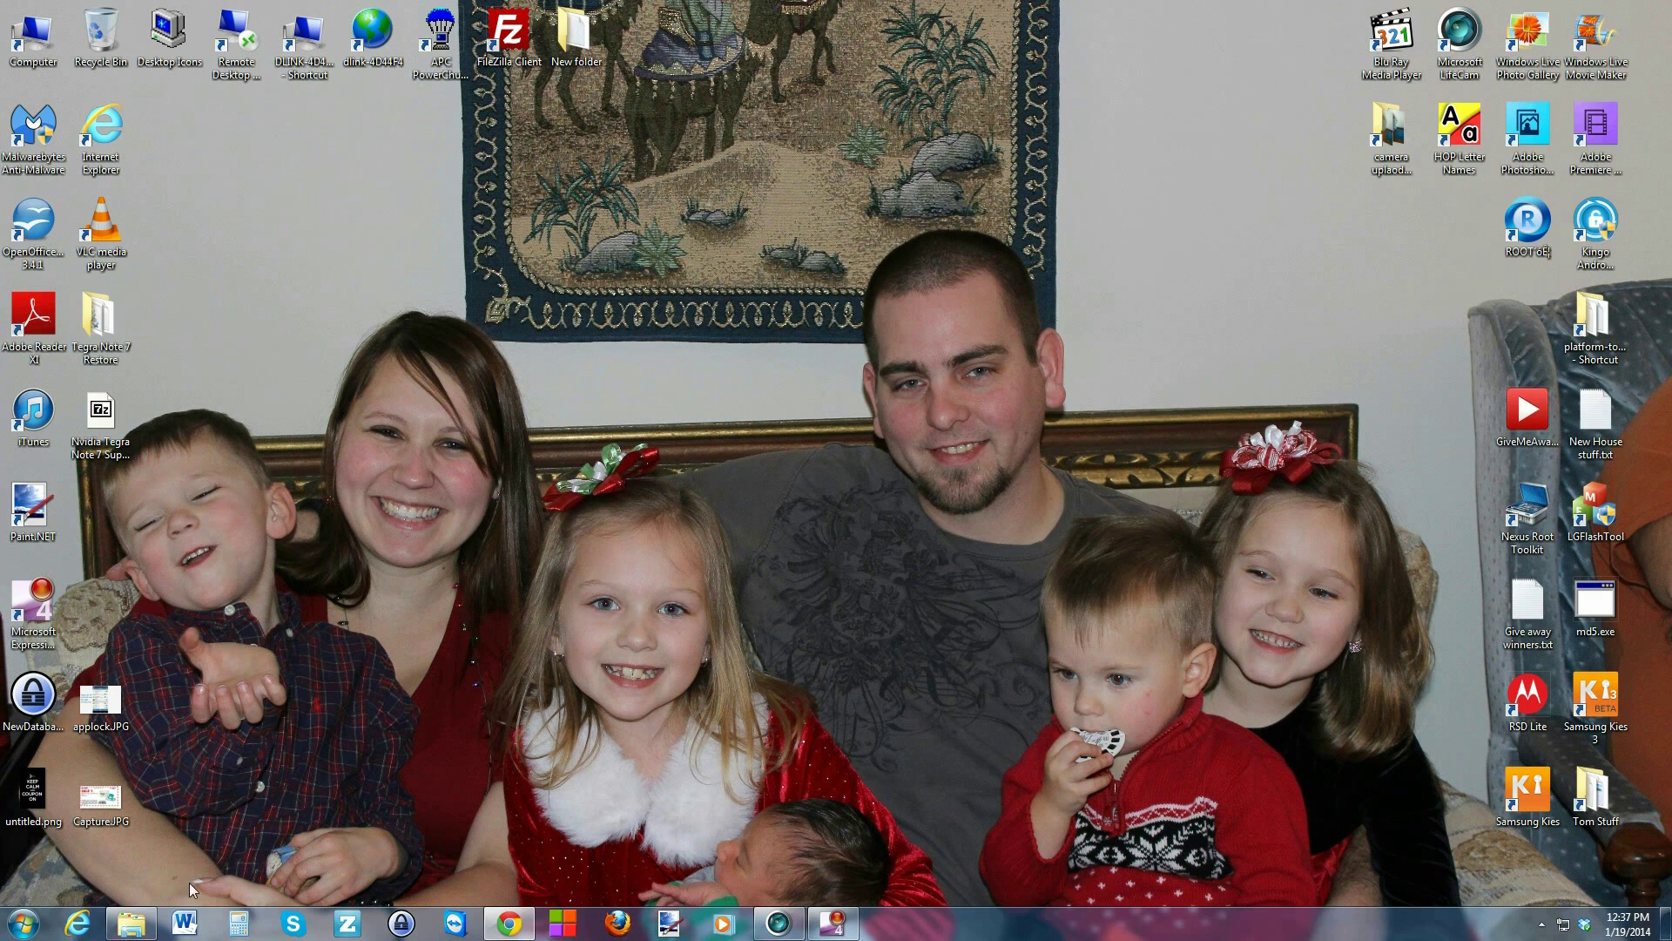
Step: Open the Tegra Note 7 Restore folder and check its Drivers subfolder, returning to the main folder with the tablet's camera view shown
{"action": "left_click", "coordinate": [238, 729]}
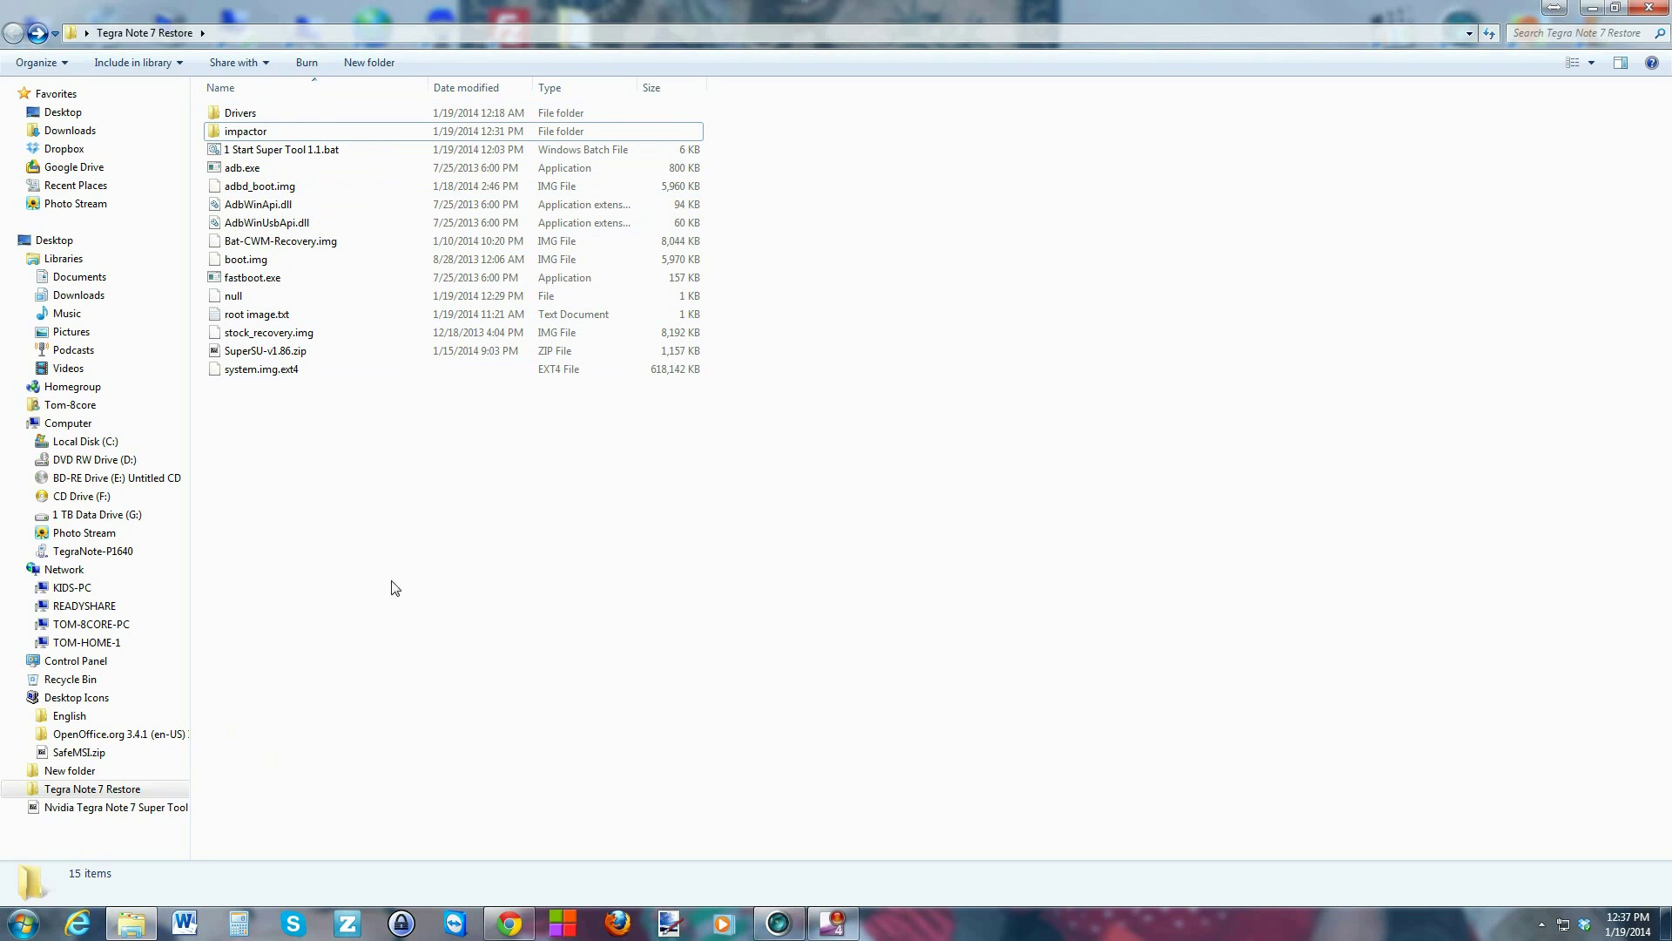
{"action": "left_click", "coordinate": [798, 927]}
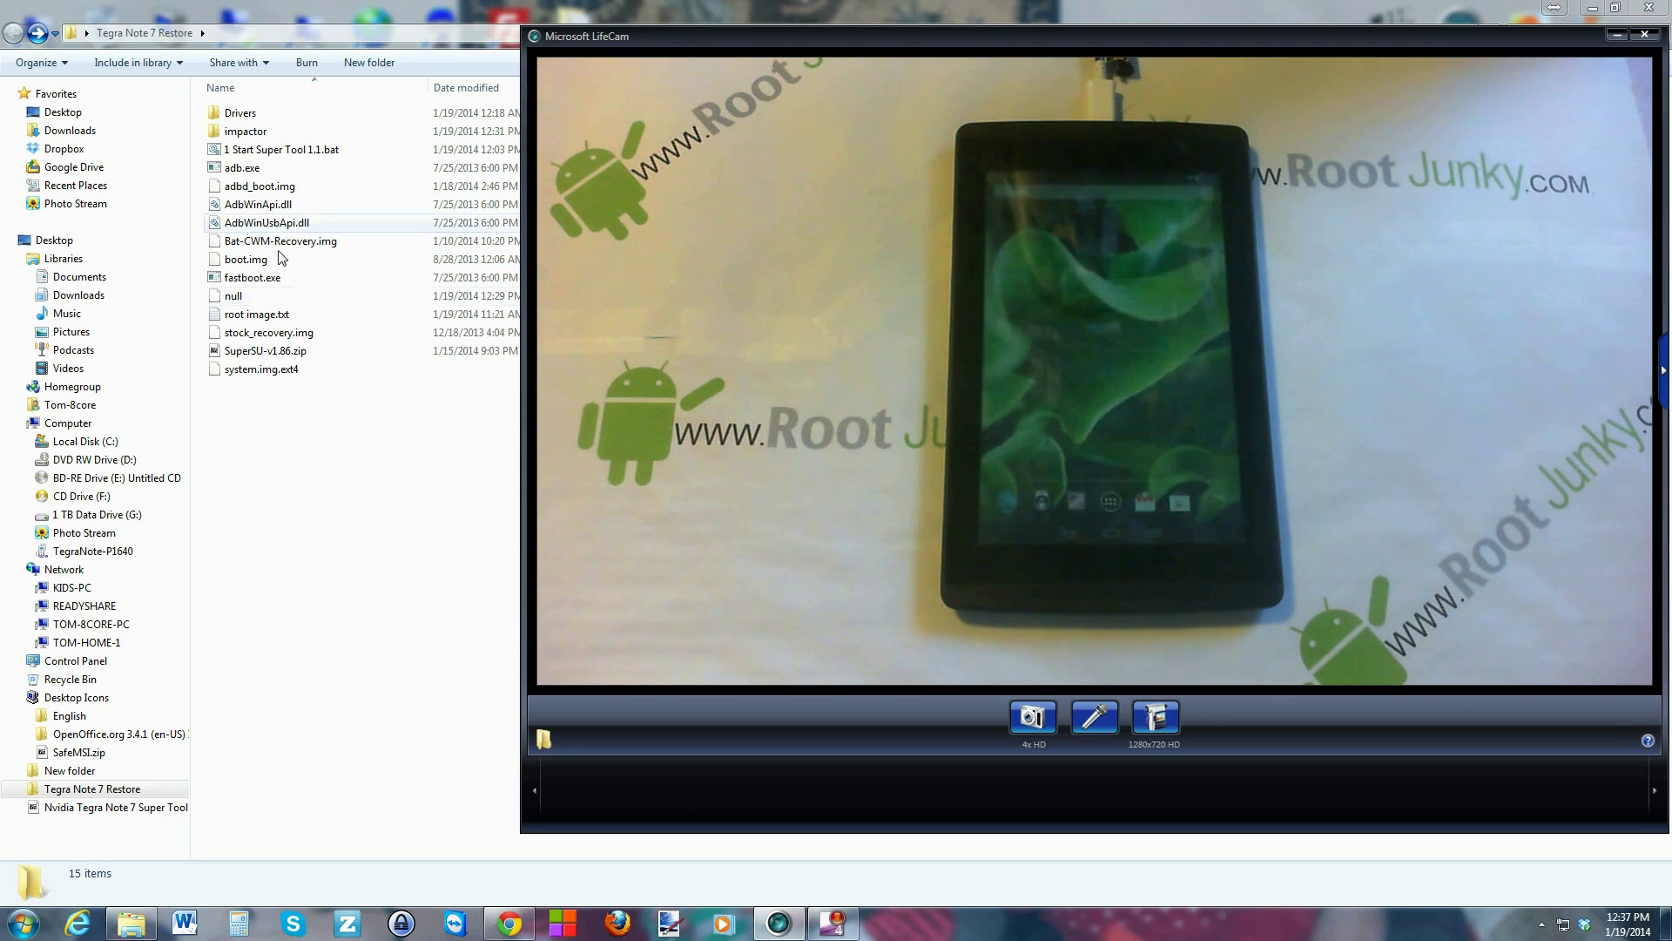
{"action": "double_click", "coordinate": [248, 115]}
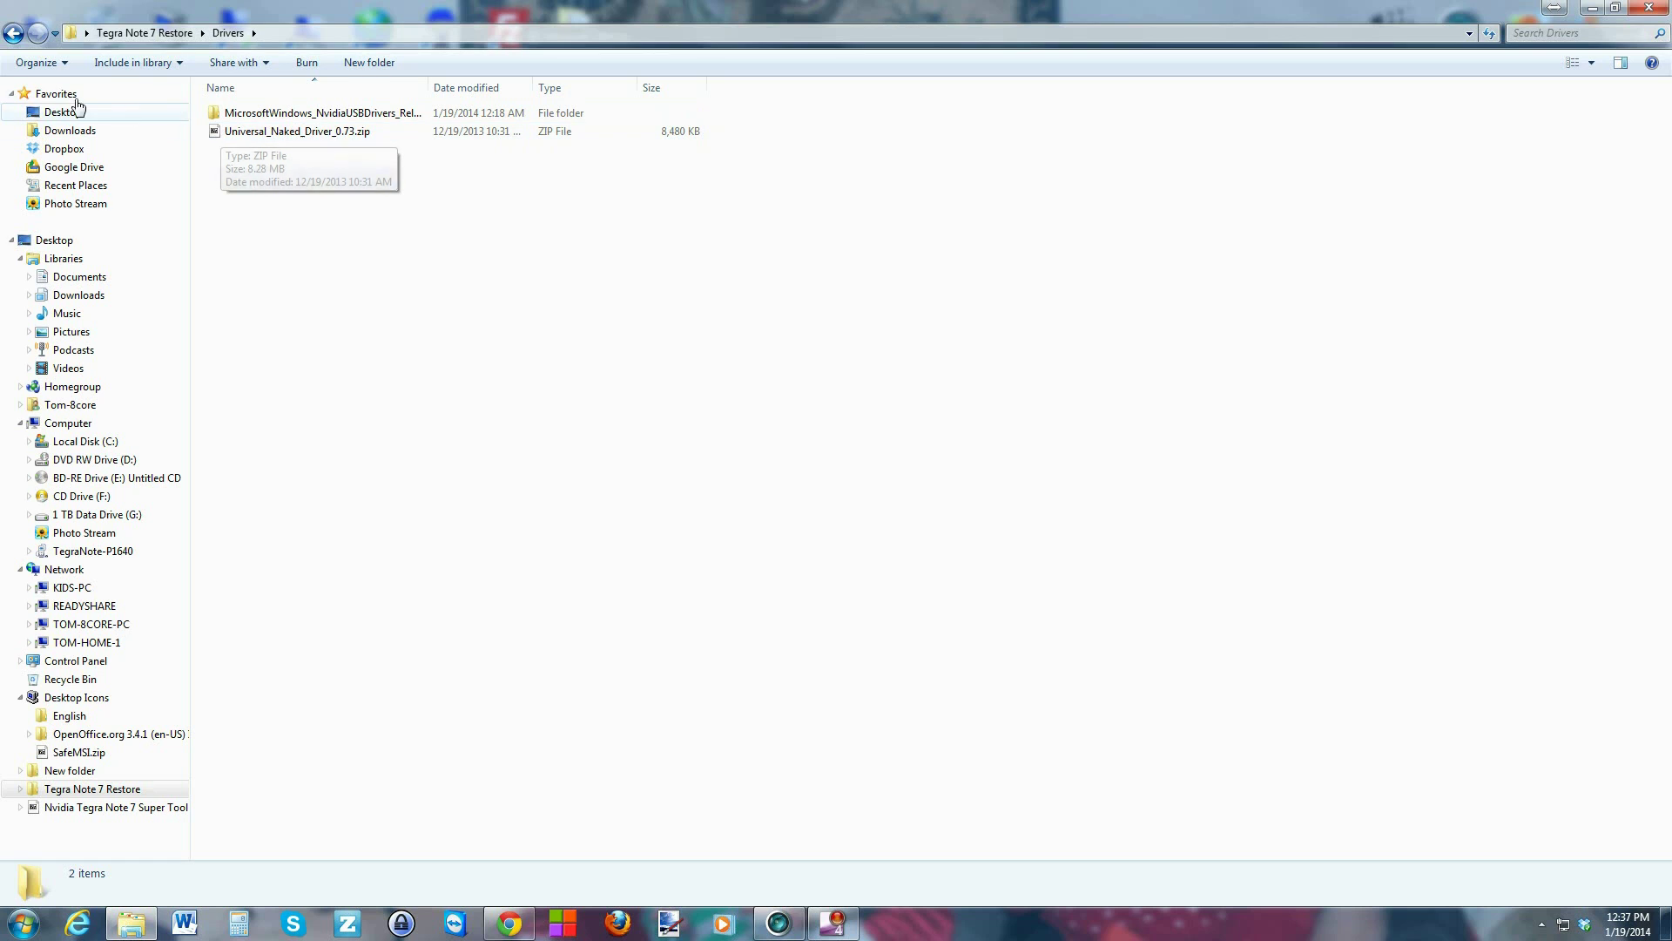
{"action": "left_click", "coordinate": [14, 33]}
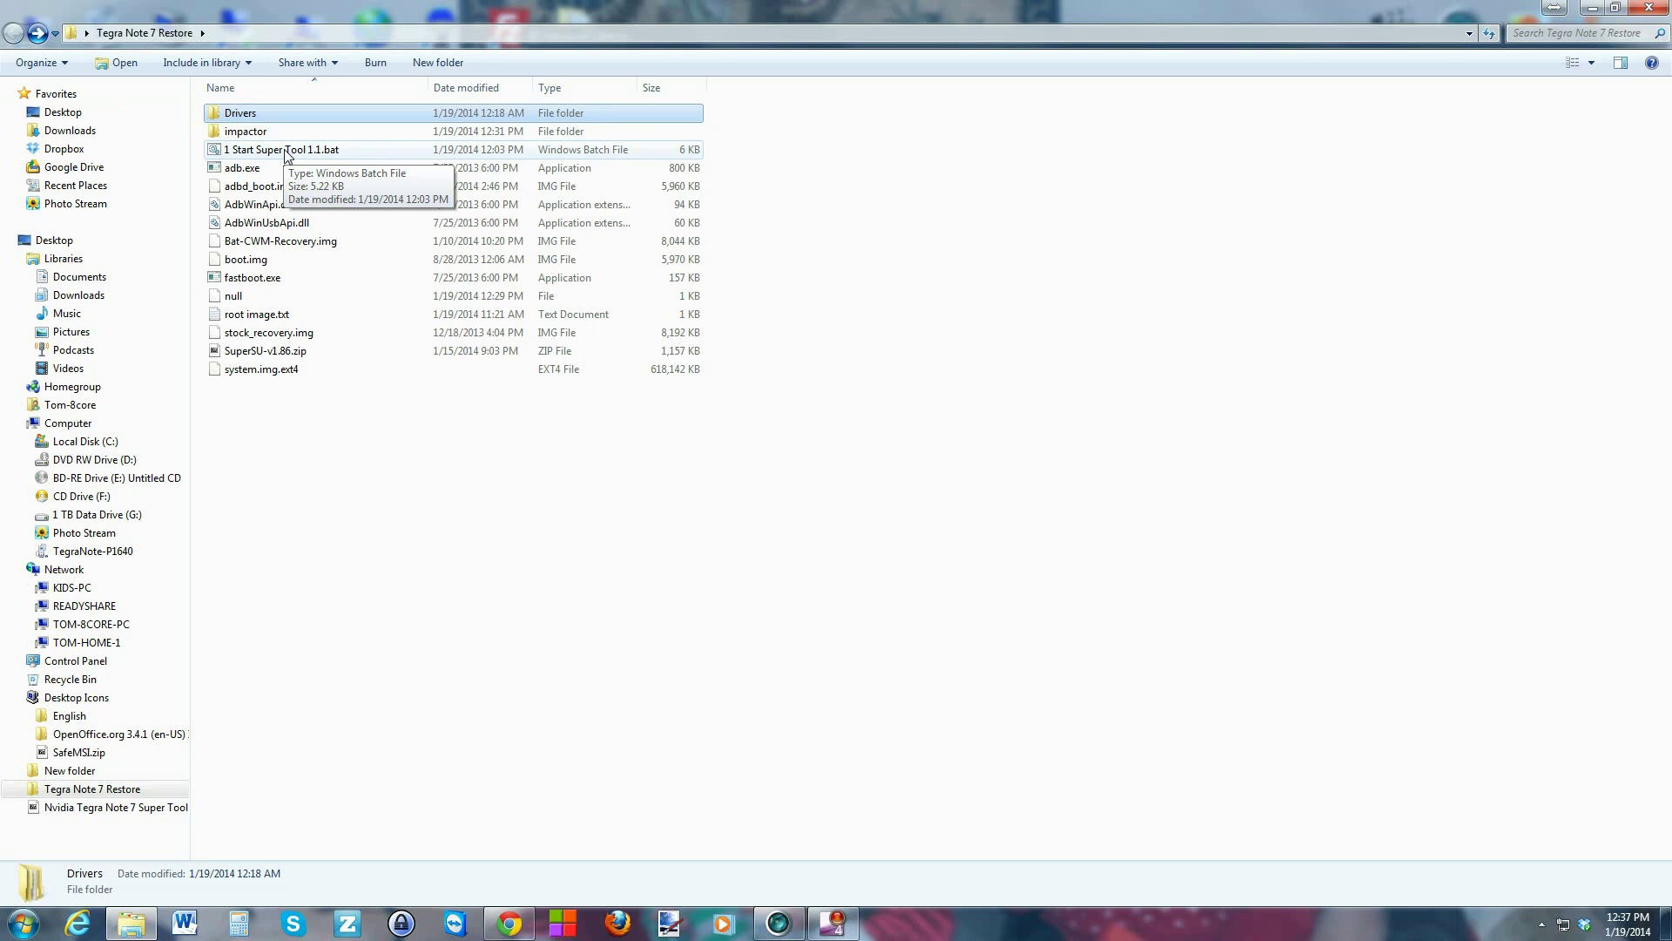
{"action": "left_click", "coordinate": [778, 922]}
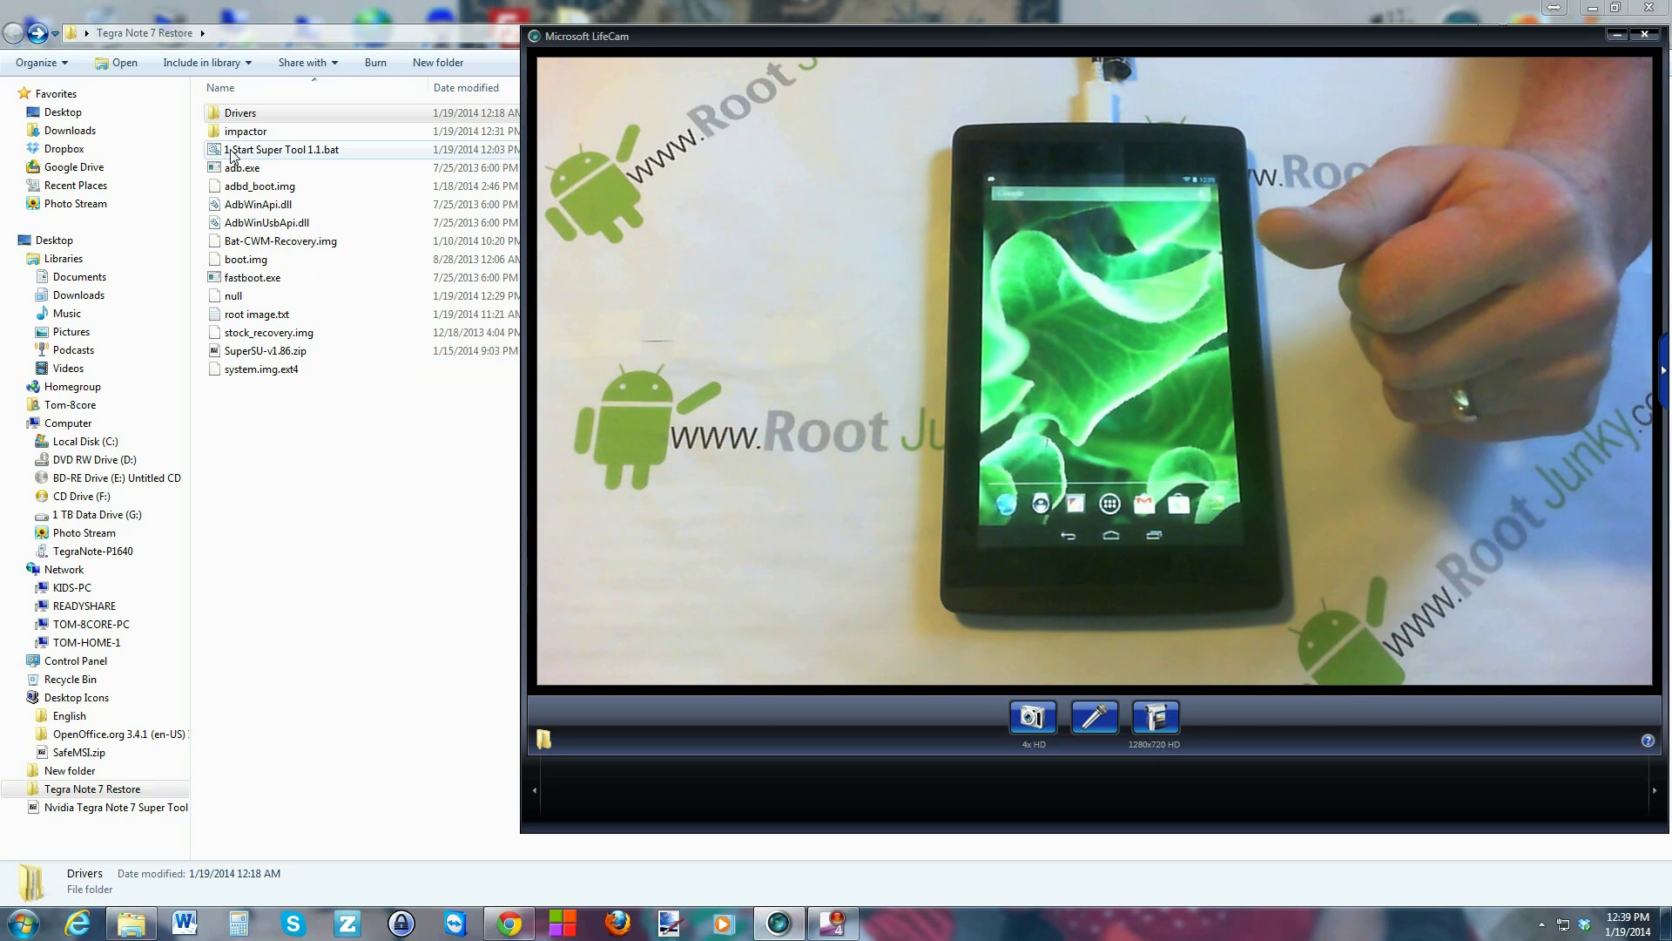
Step: Run 1 Start Super Tool 1.1.bat, place its console beside the tablet's camera view, and continue to the tool's selection menu
{"action": "left_click", "coordinate": [308, 153]}
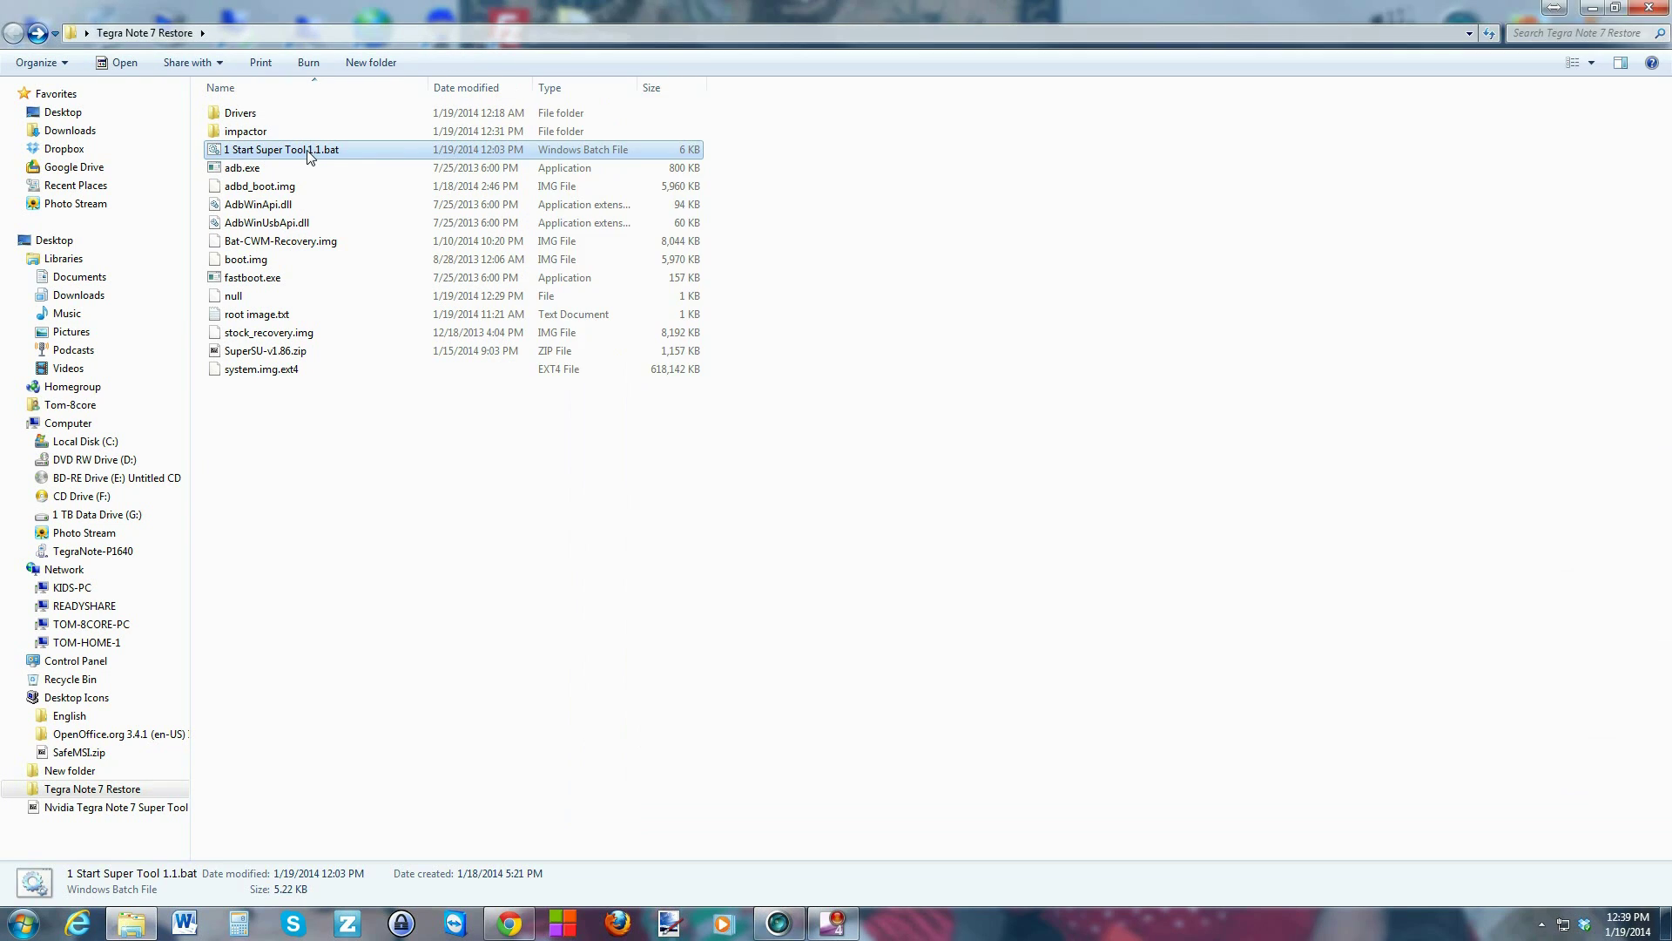
{"action": "double_click", "coordinate": [303, 153]}
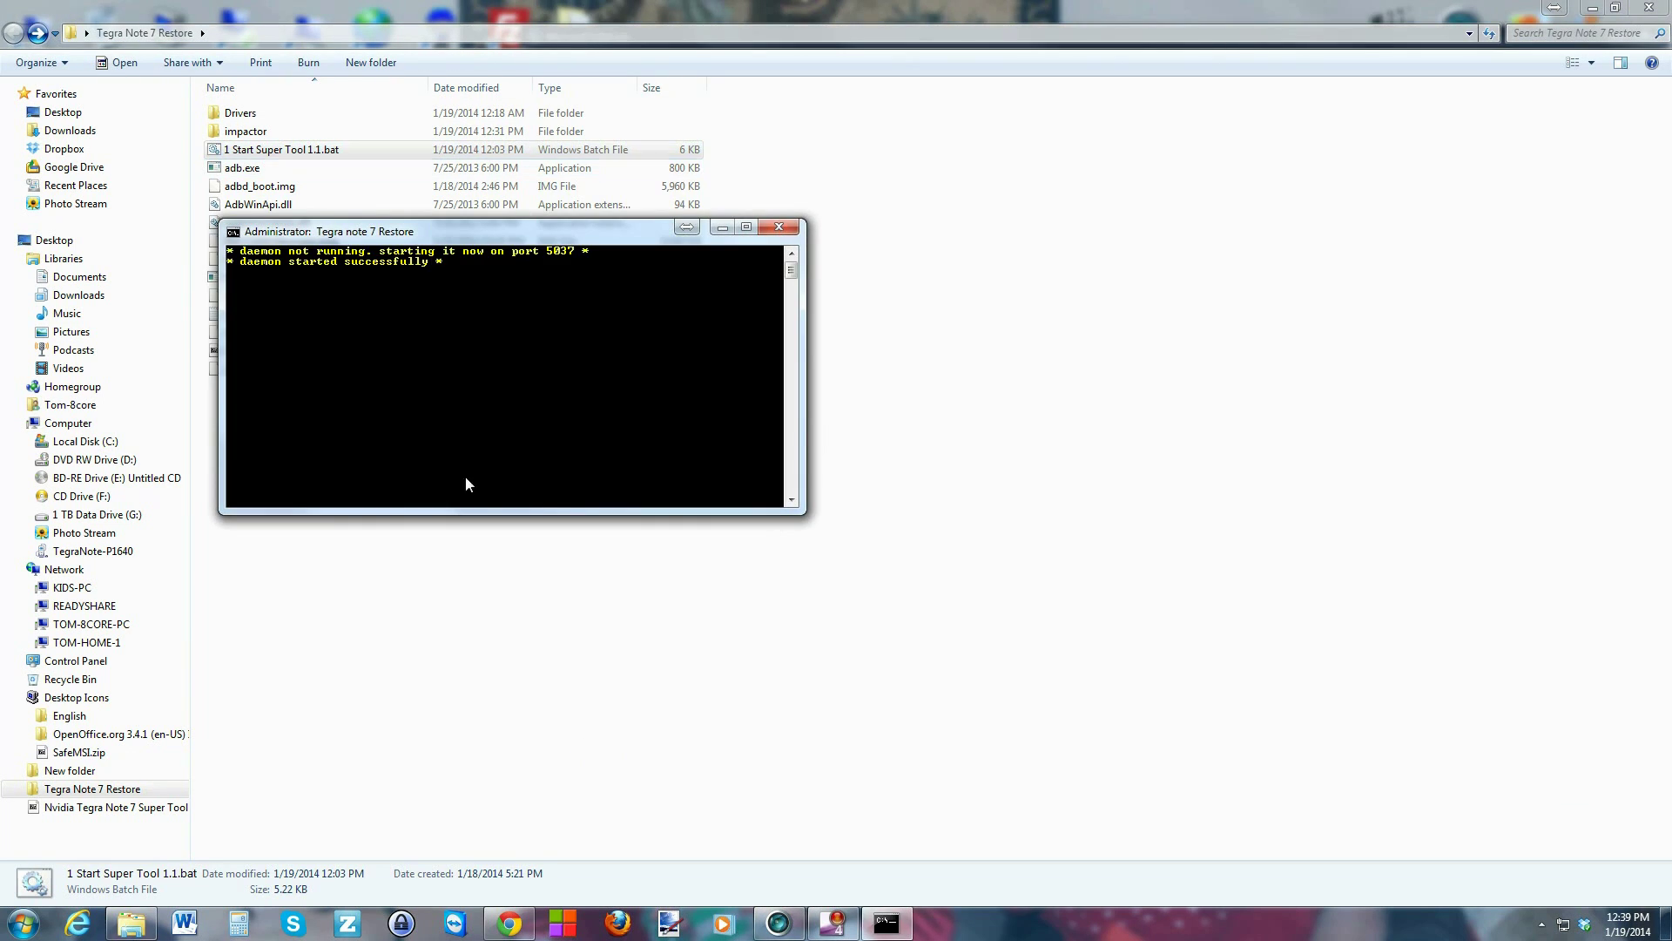
{"action": "left_click", "coordinate": [797, 930]}
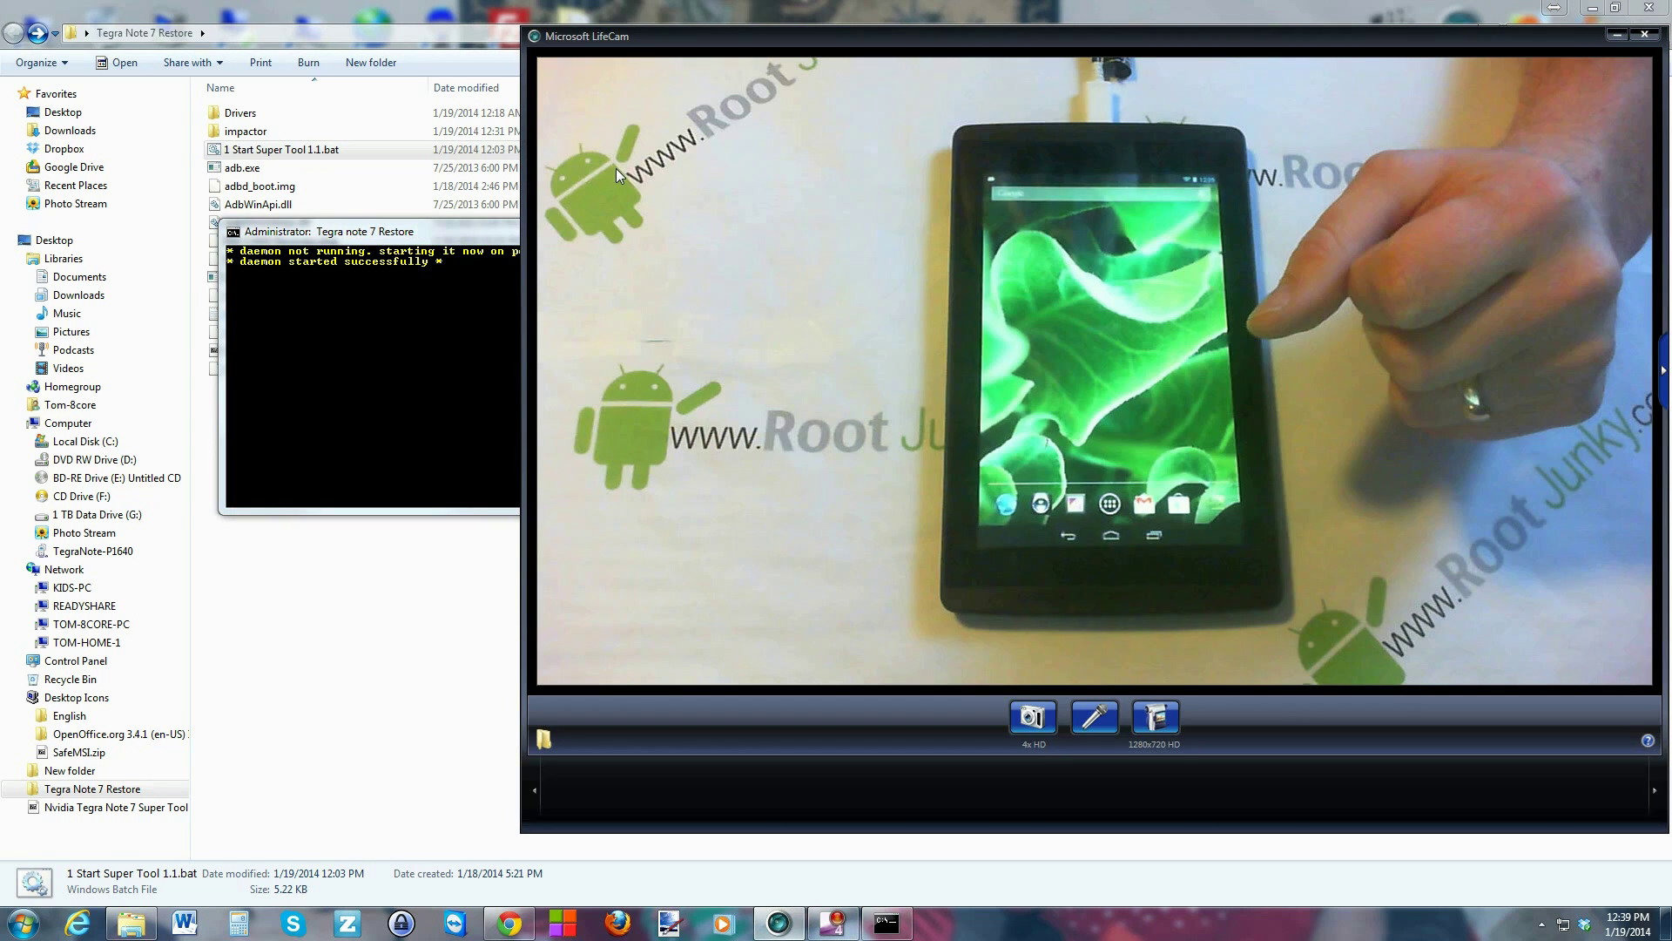
{"action": "left_click_drag", "start_coordinate": [492, 232], "coordinate": [307, 91]}
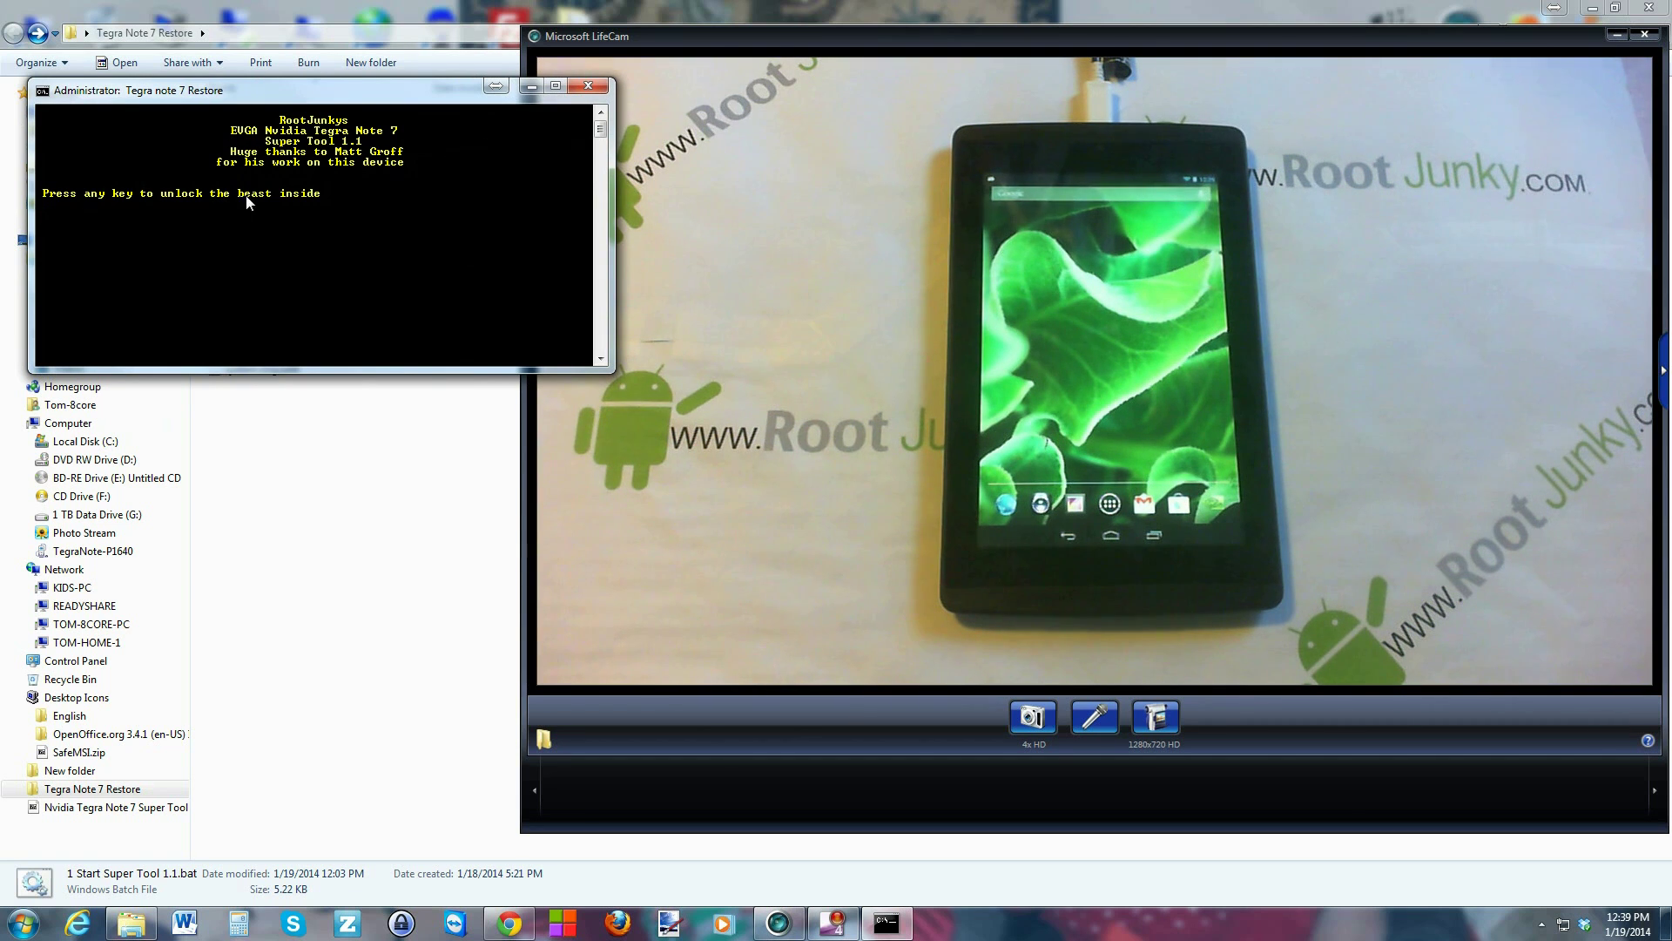
{"action": "key", "text": "Return"}
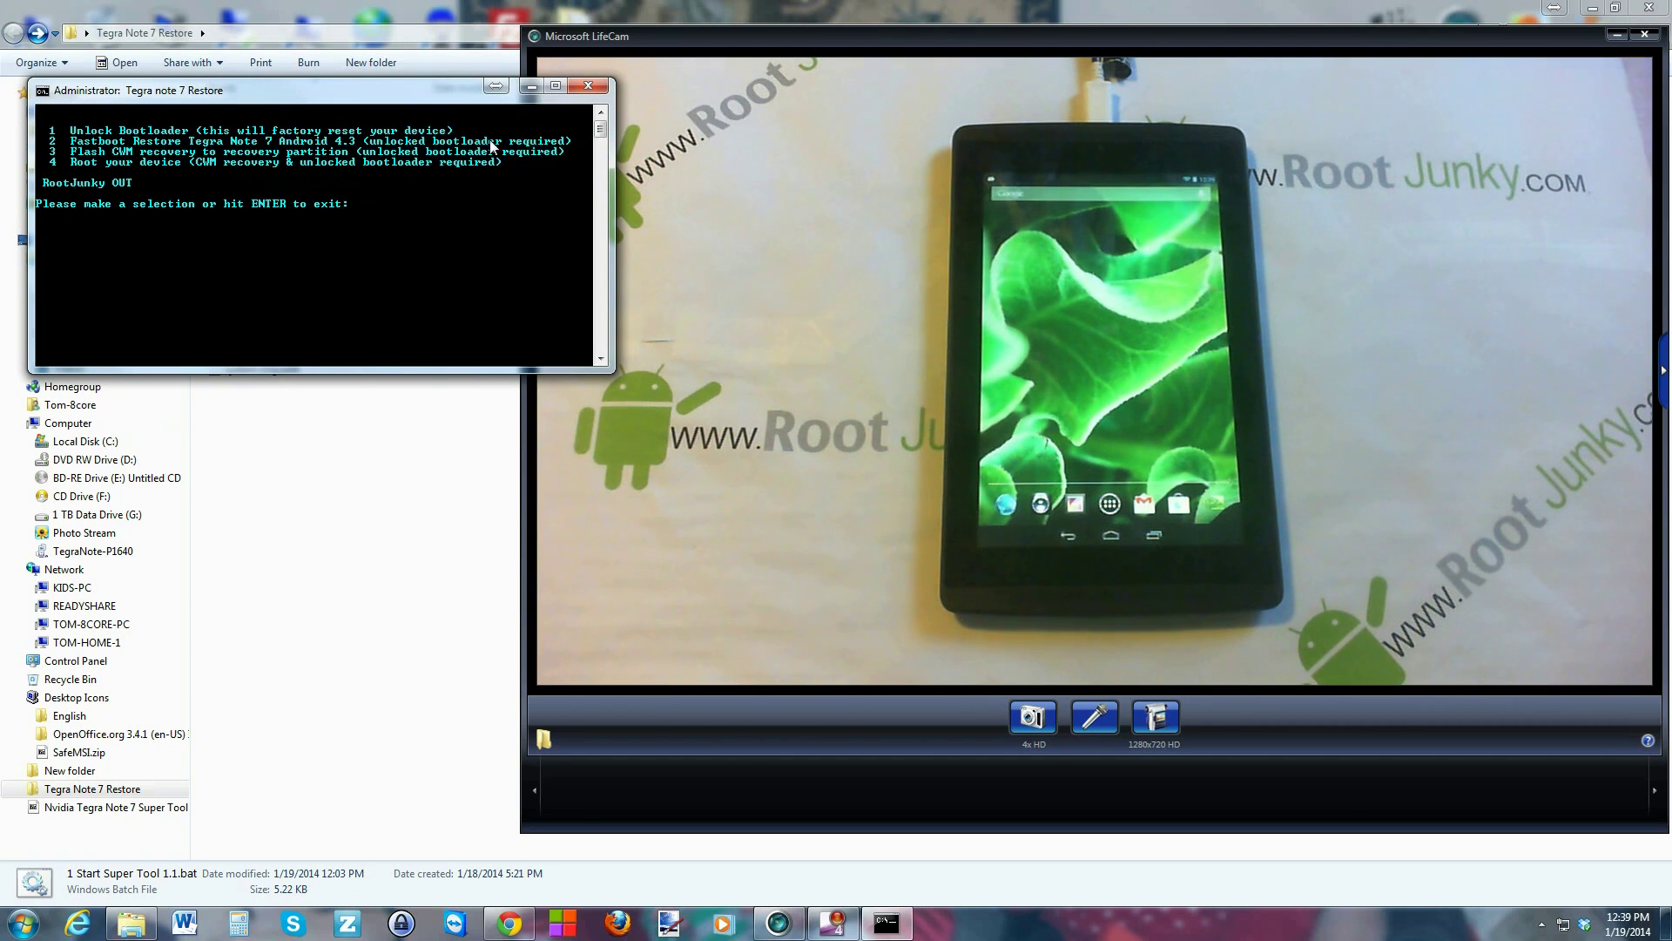
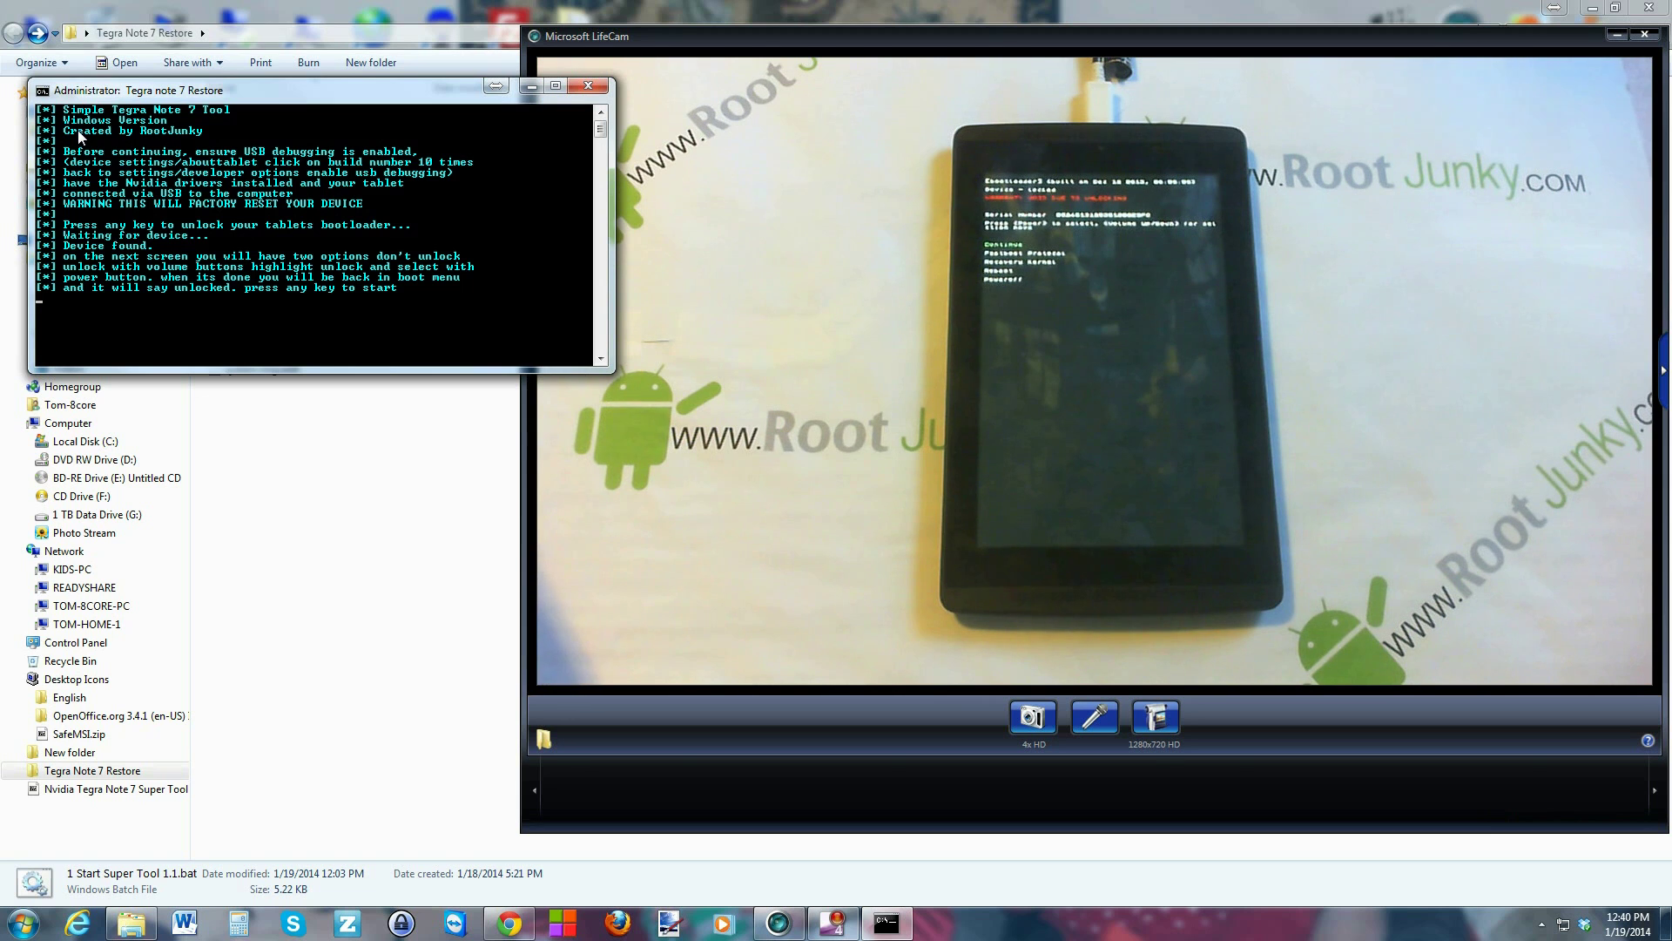
Step: Unlock the tablet's bootloader with the Super Tool, reboot the device, and return to the tool's start screen
{"action": "key", "text": "Return"}
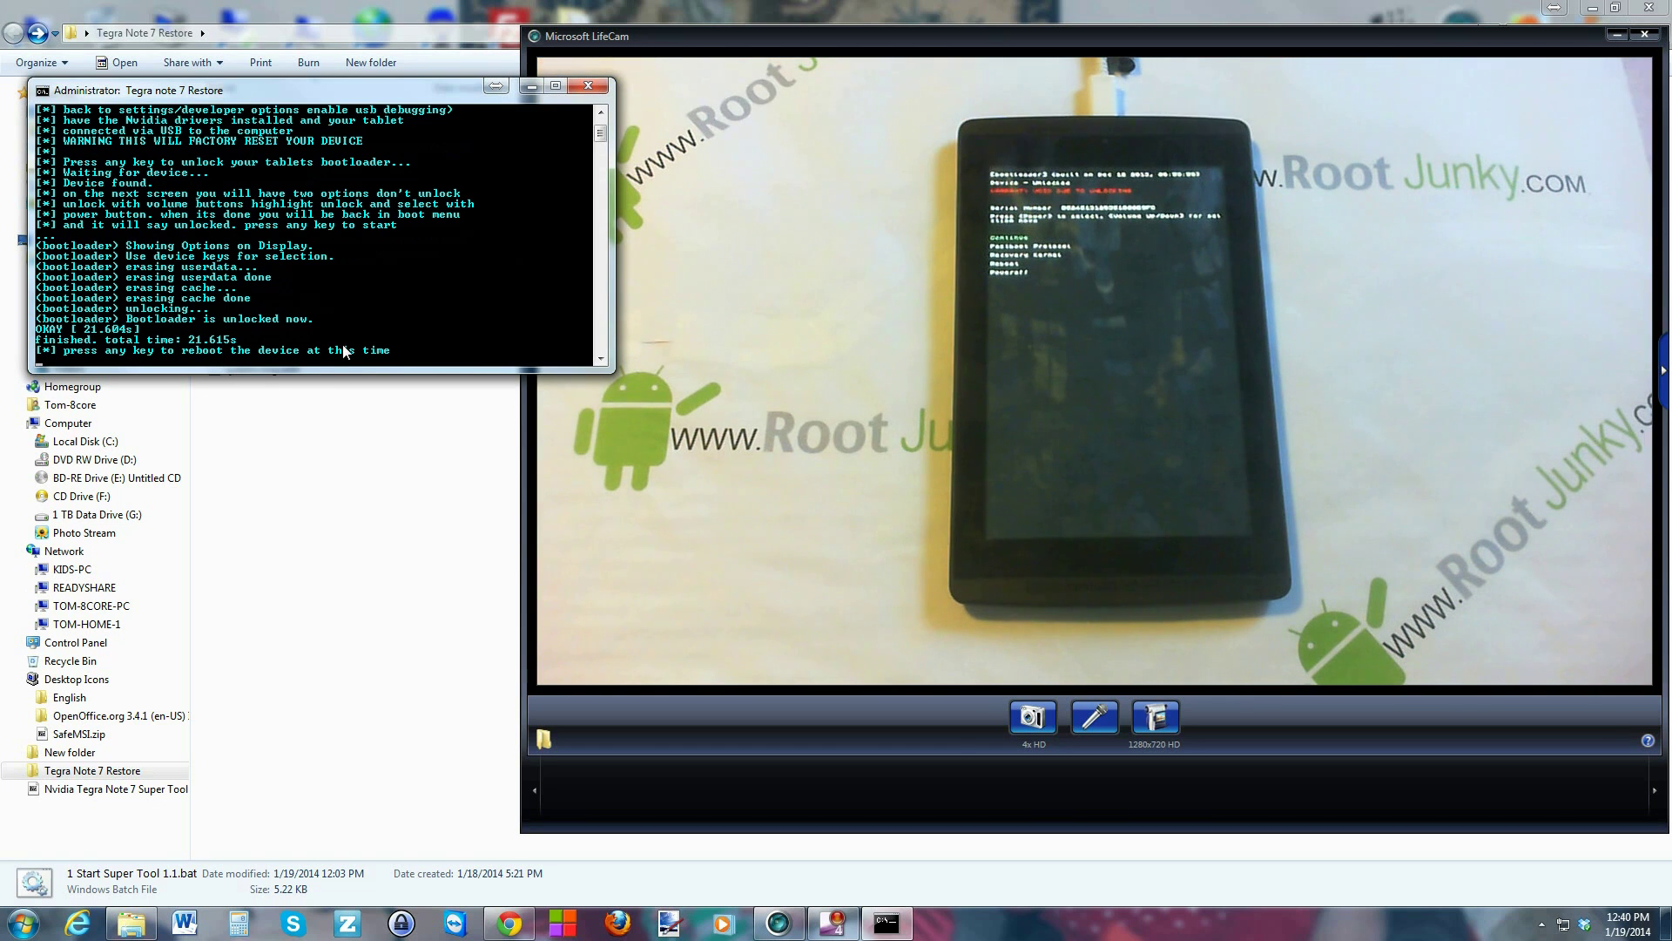
{"action": "key", "text": "Return"}
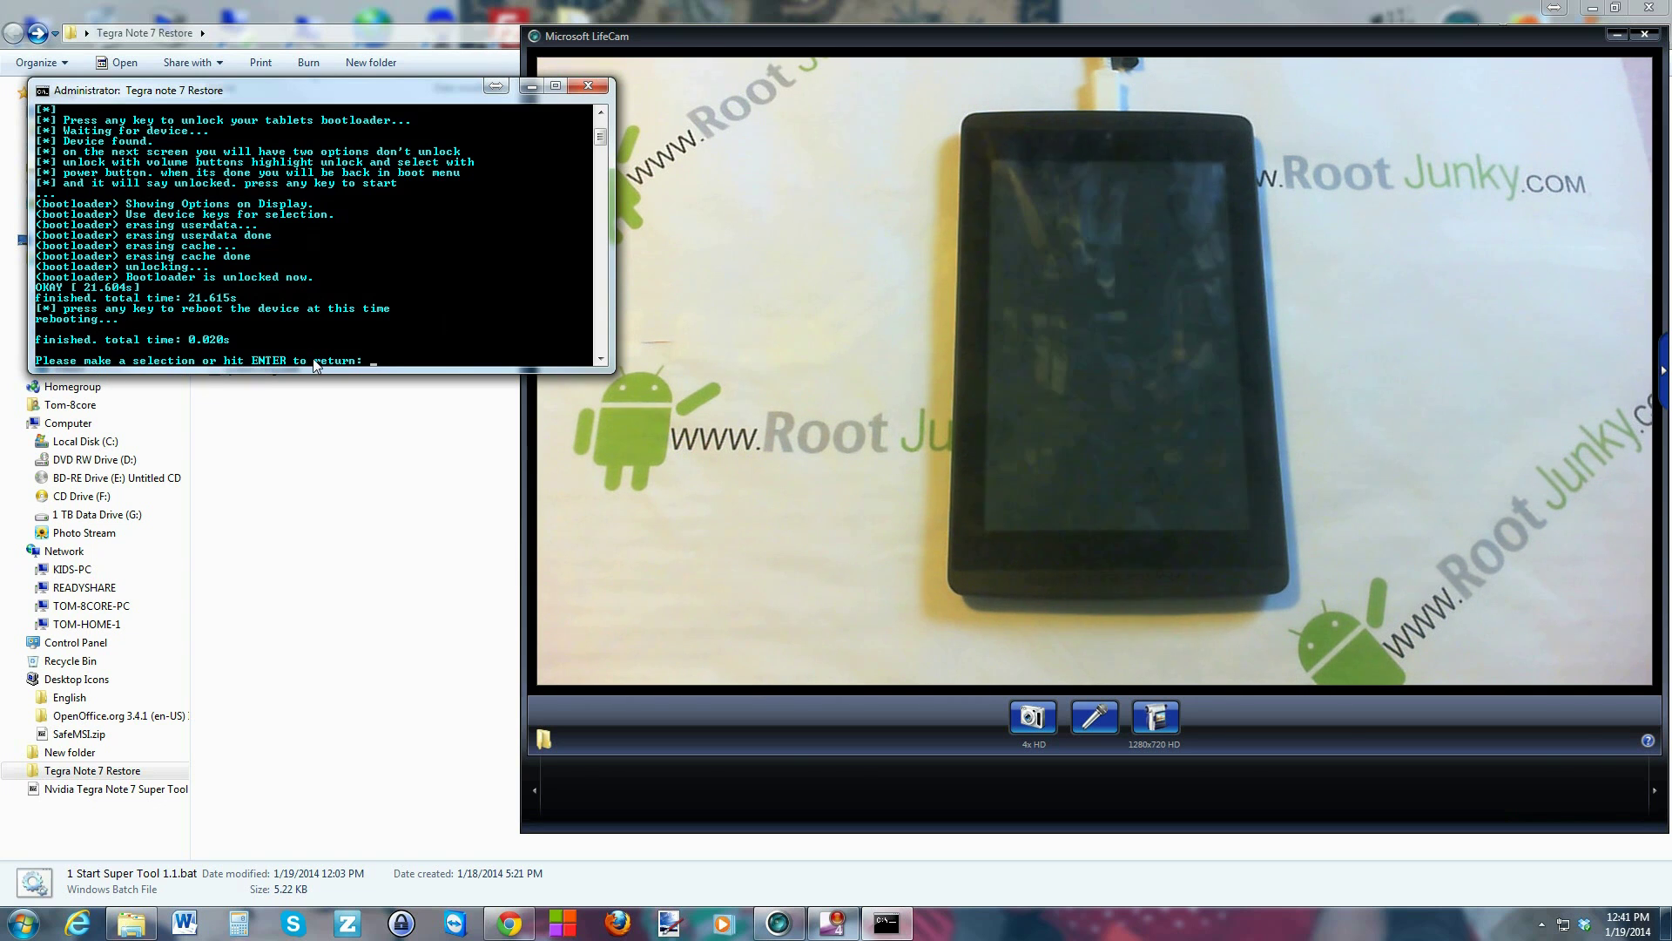
{"action": "key", "text": "Return"}
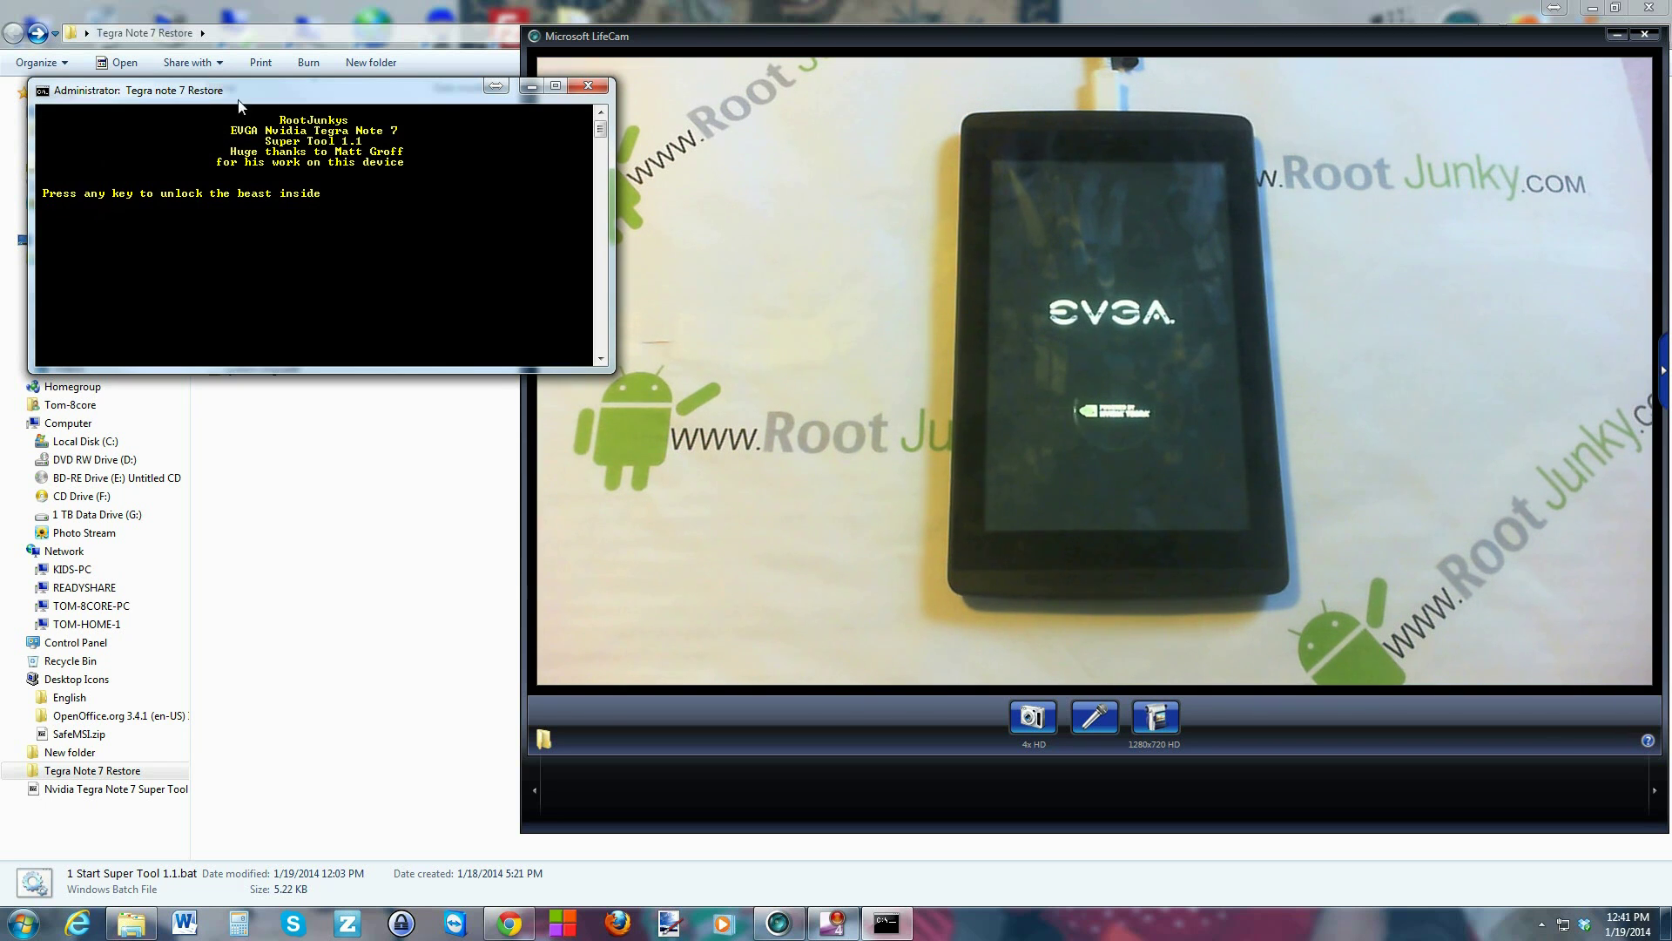
Step: Flash CWM recovery to the tablet with option 3, reboot the device, and return to the tool's start screen
{"action": "key", "text": "Return"}
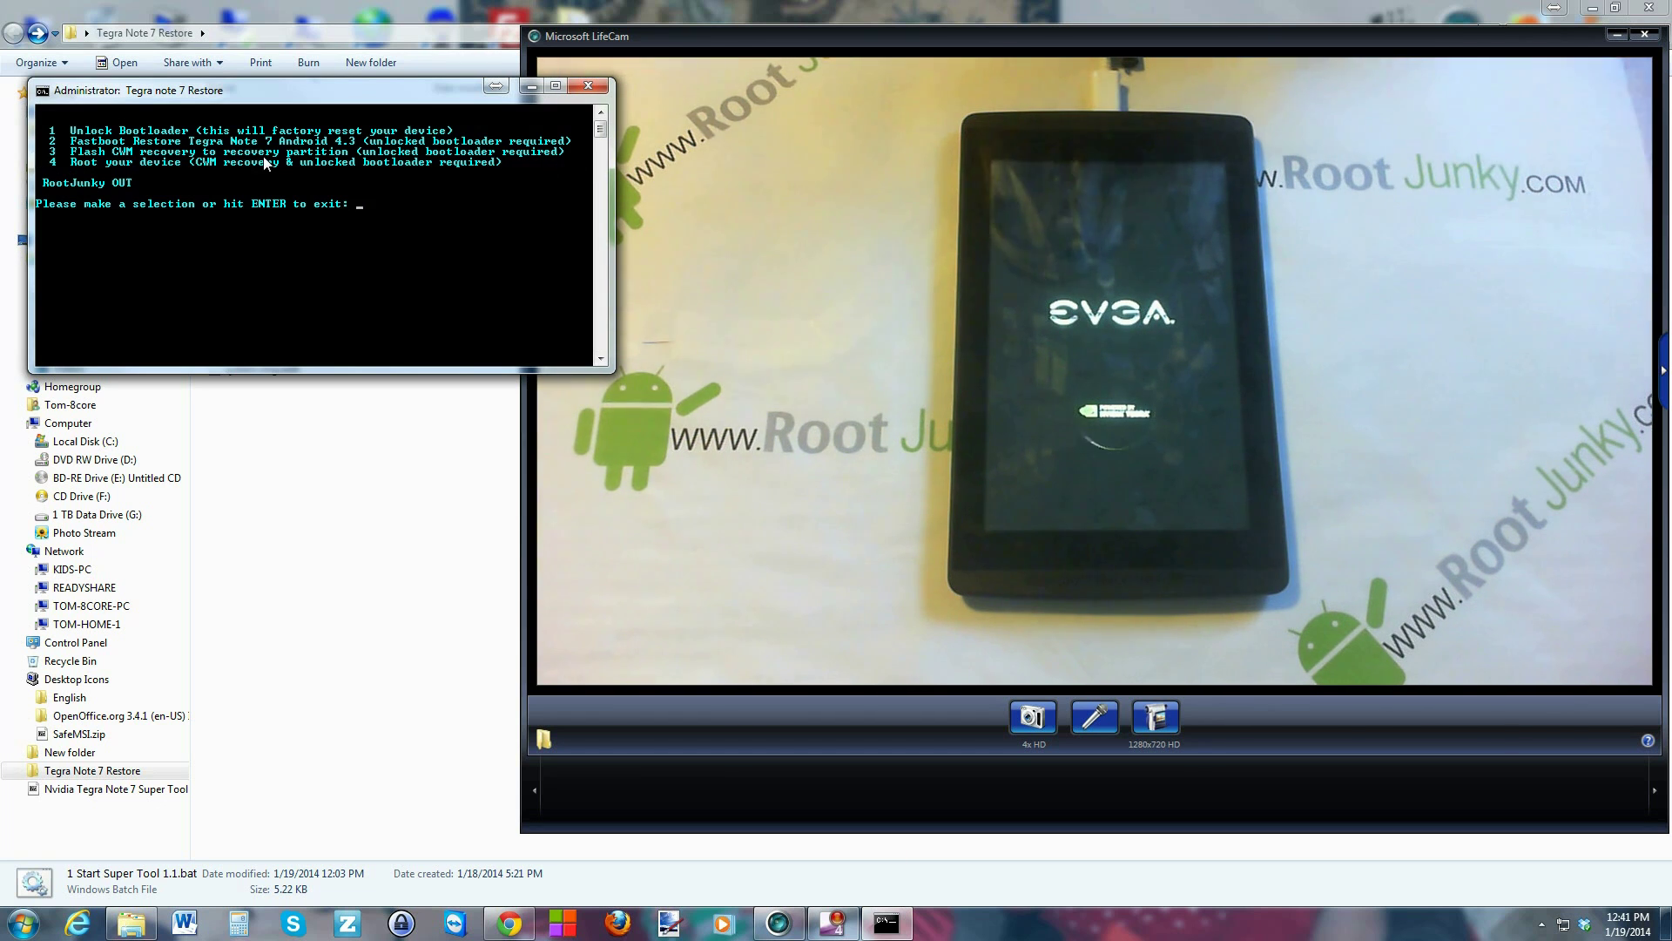
{"action": "type", "text": "3"}
{"action": "key", "text": "Return"}
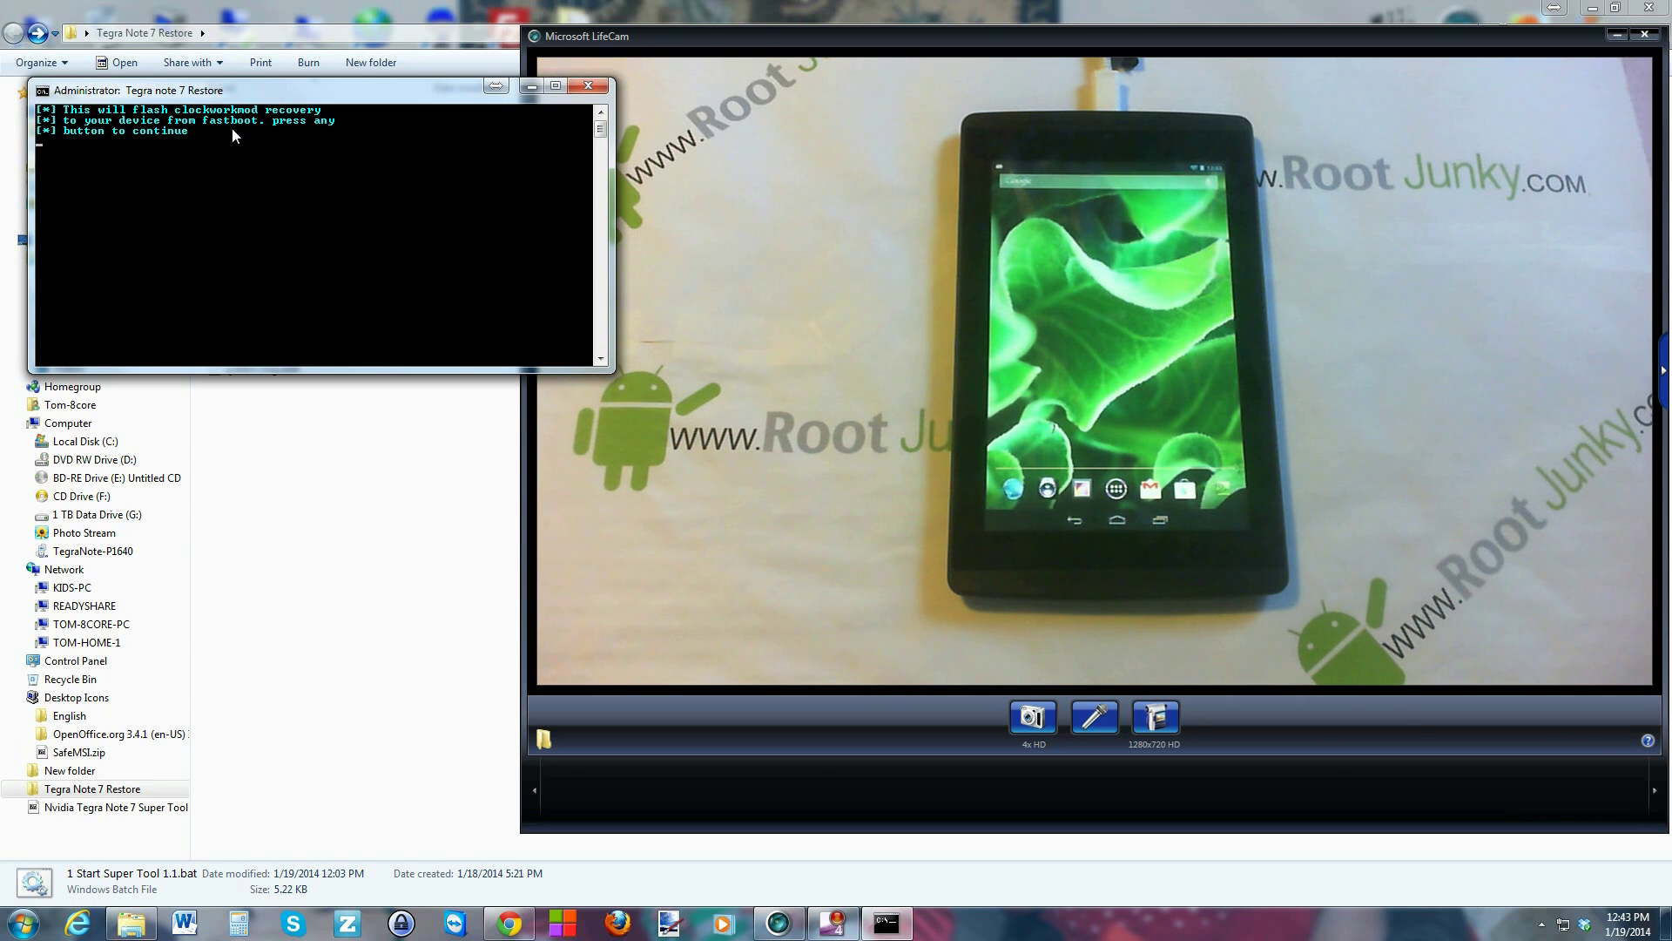
{"action": "key", "text": "Return"}
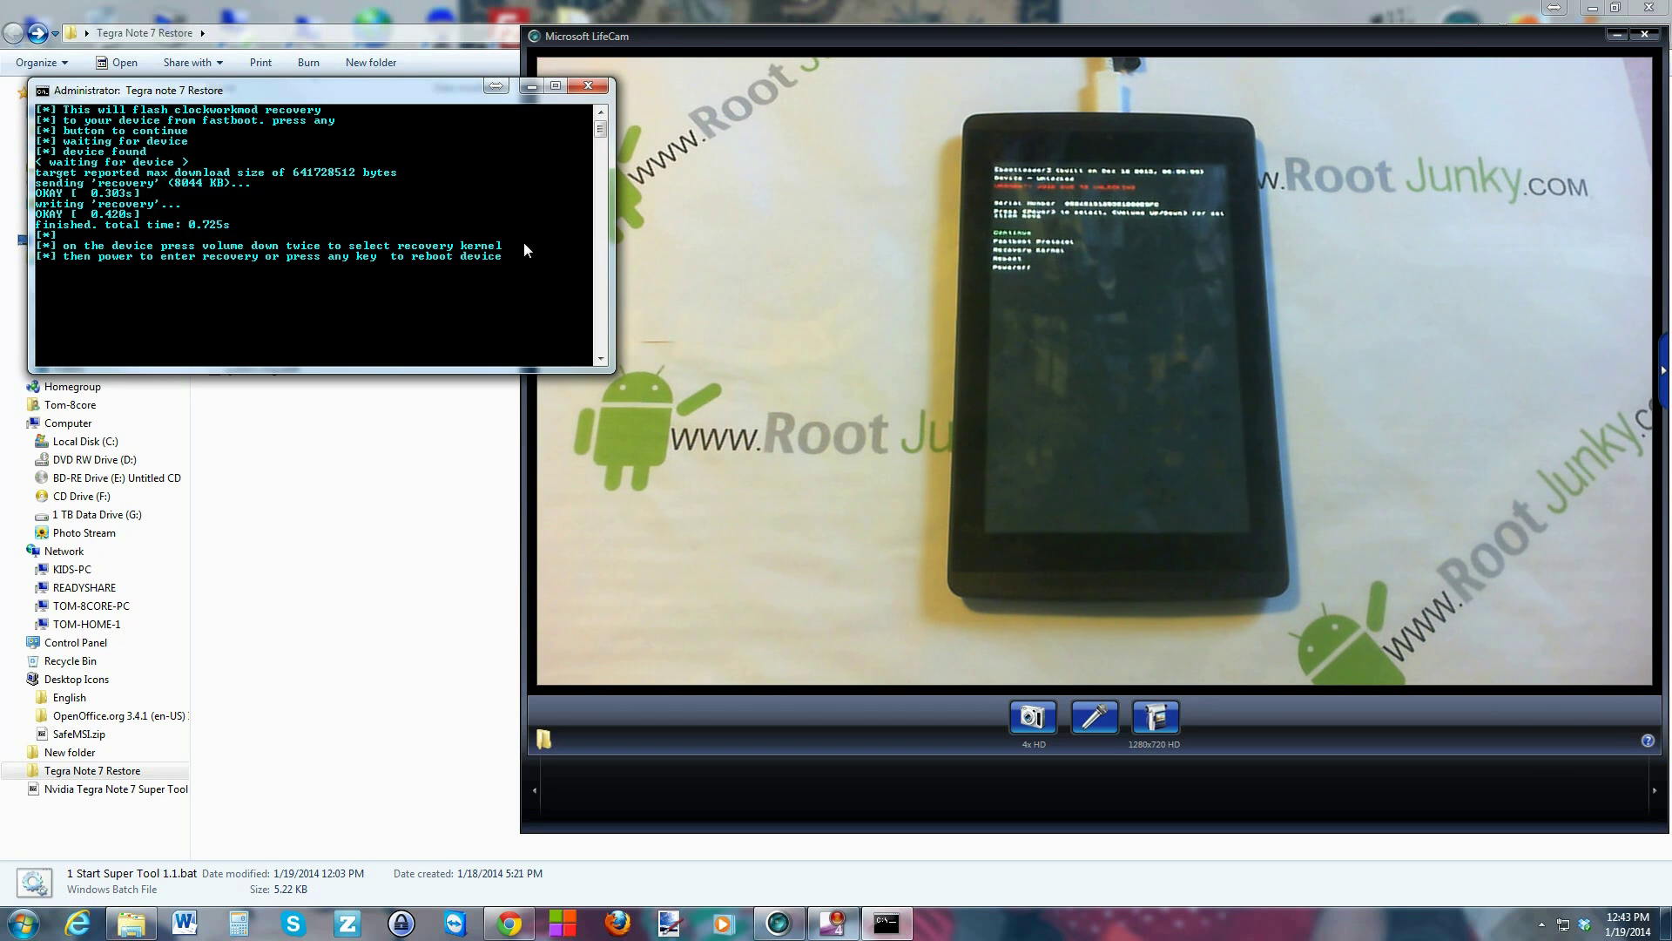
{"action": "key", "text": "Return"}
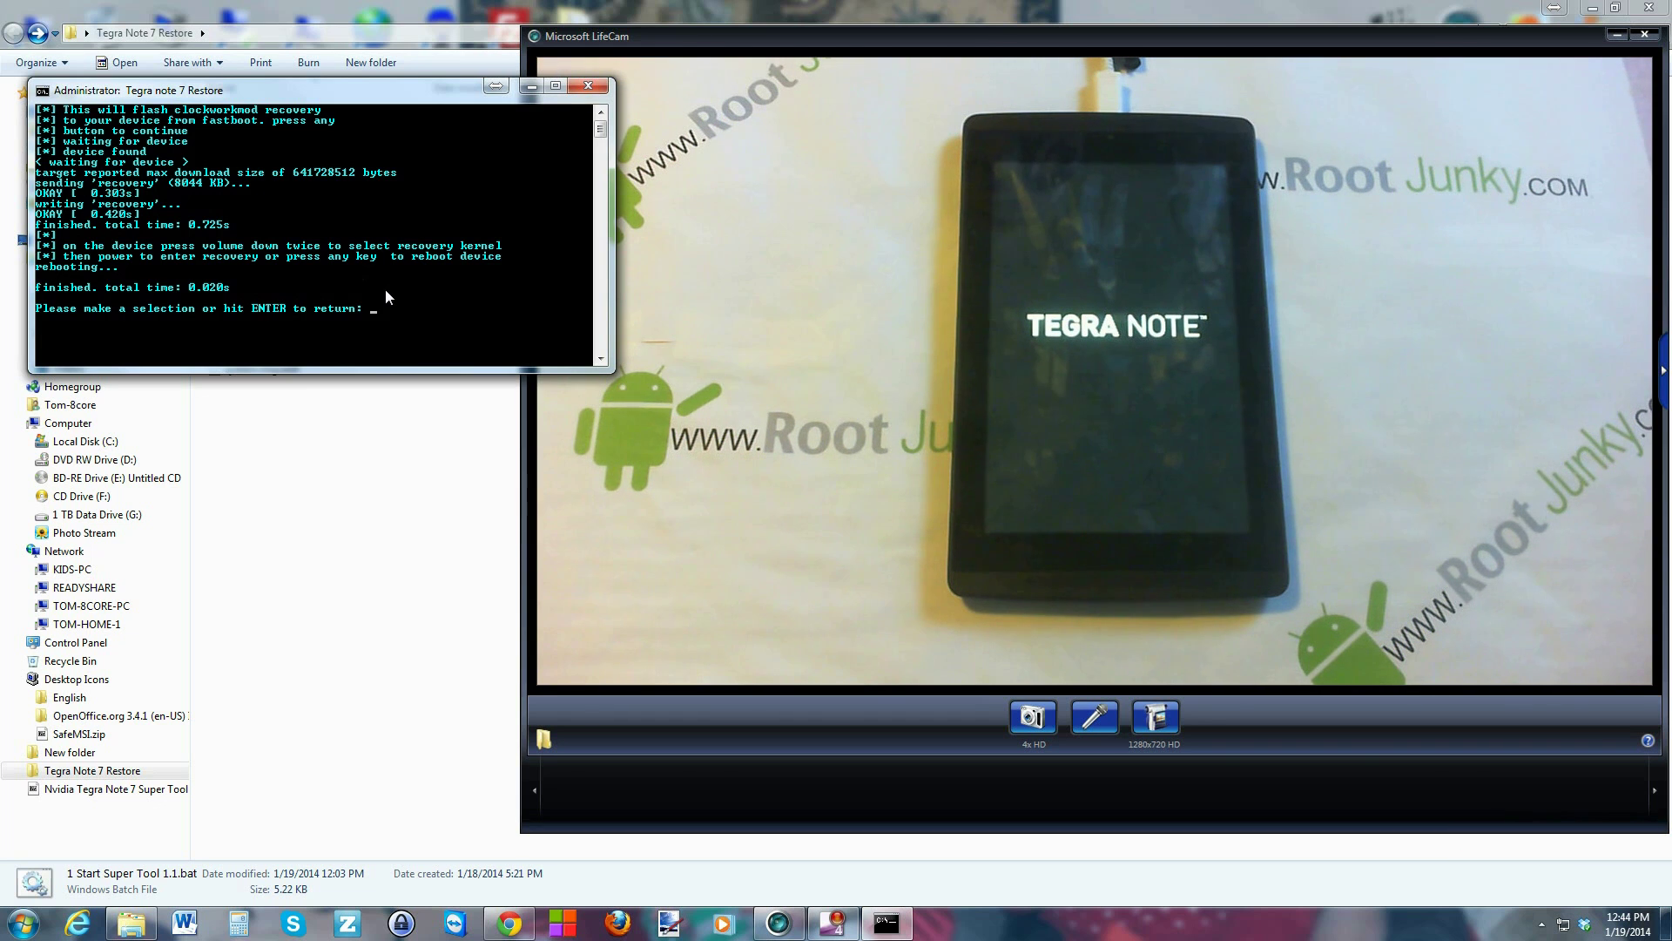
{"action": "key", "text": "Return"}
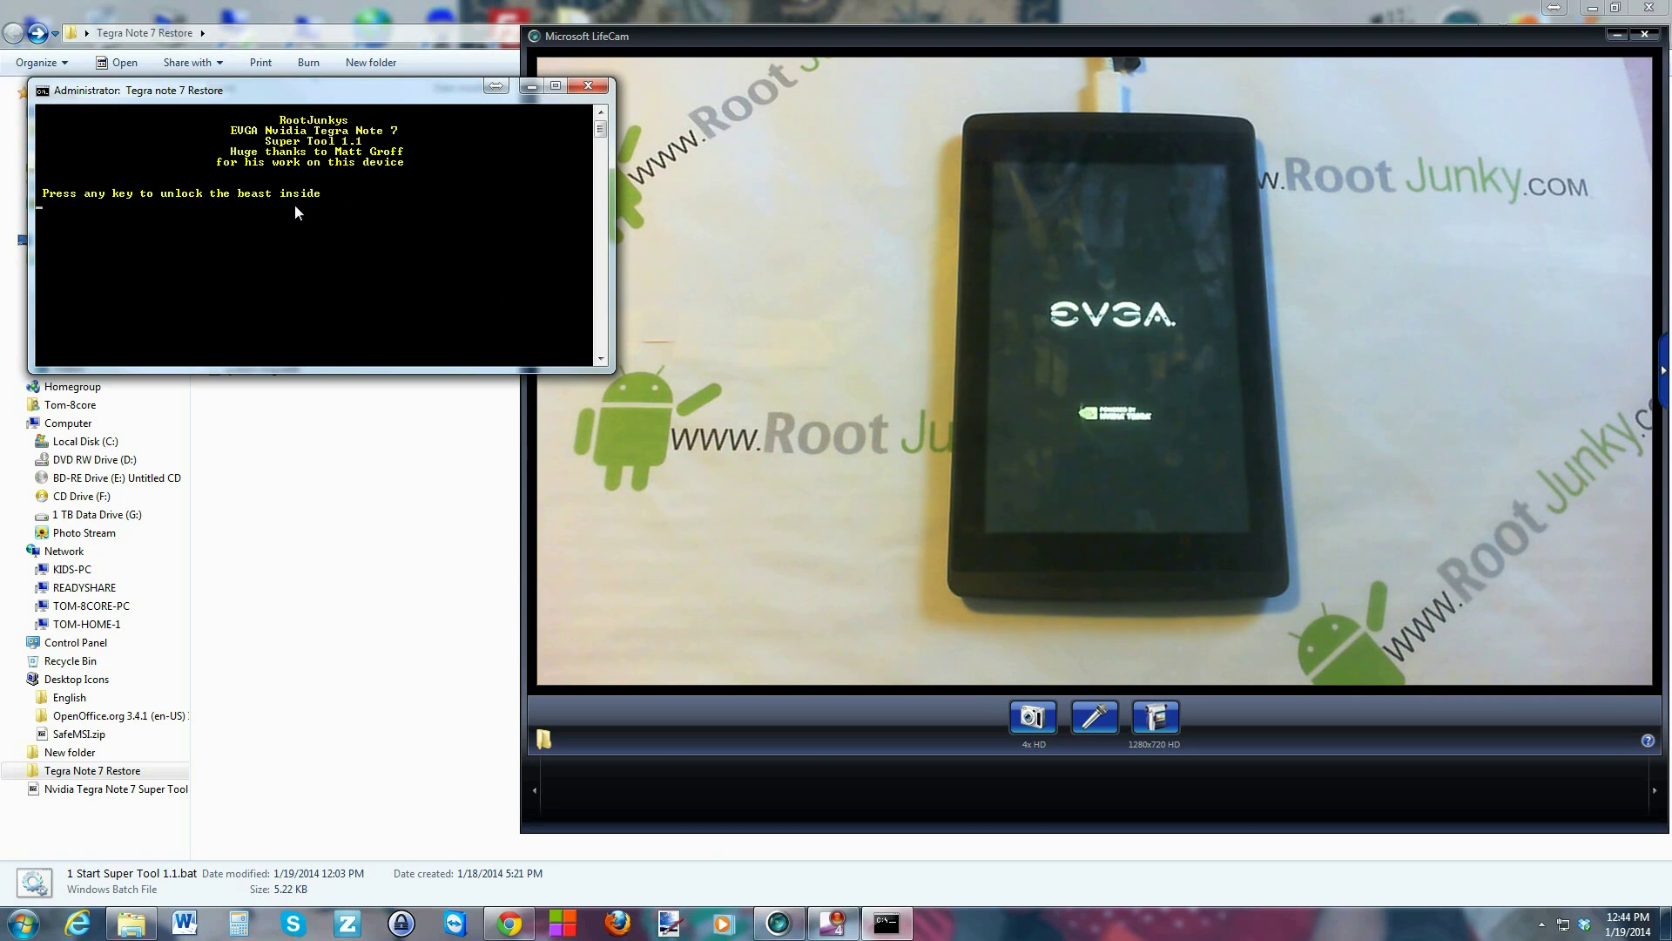
Step: Root the tablet with option 4 by pushing SuperSU and entering recovery, finish the script, and return to the tool's start screen
{"action": "key", "text": "Return"}
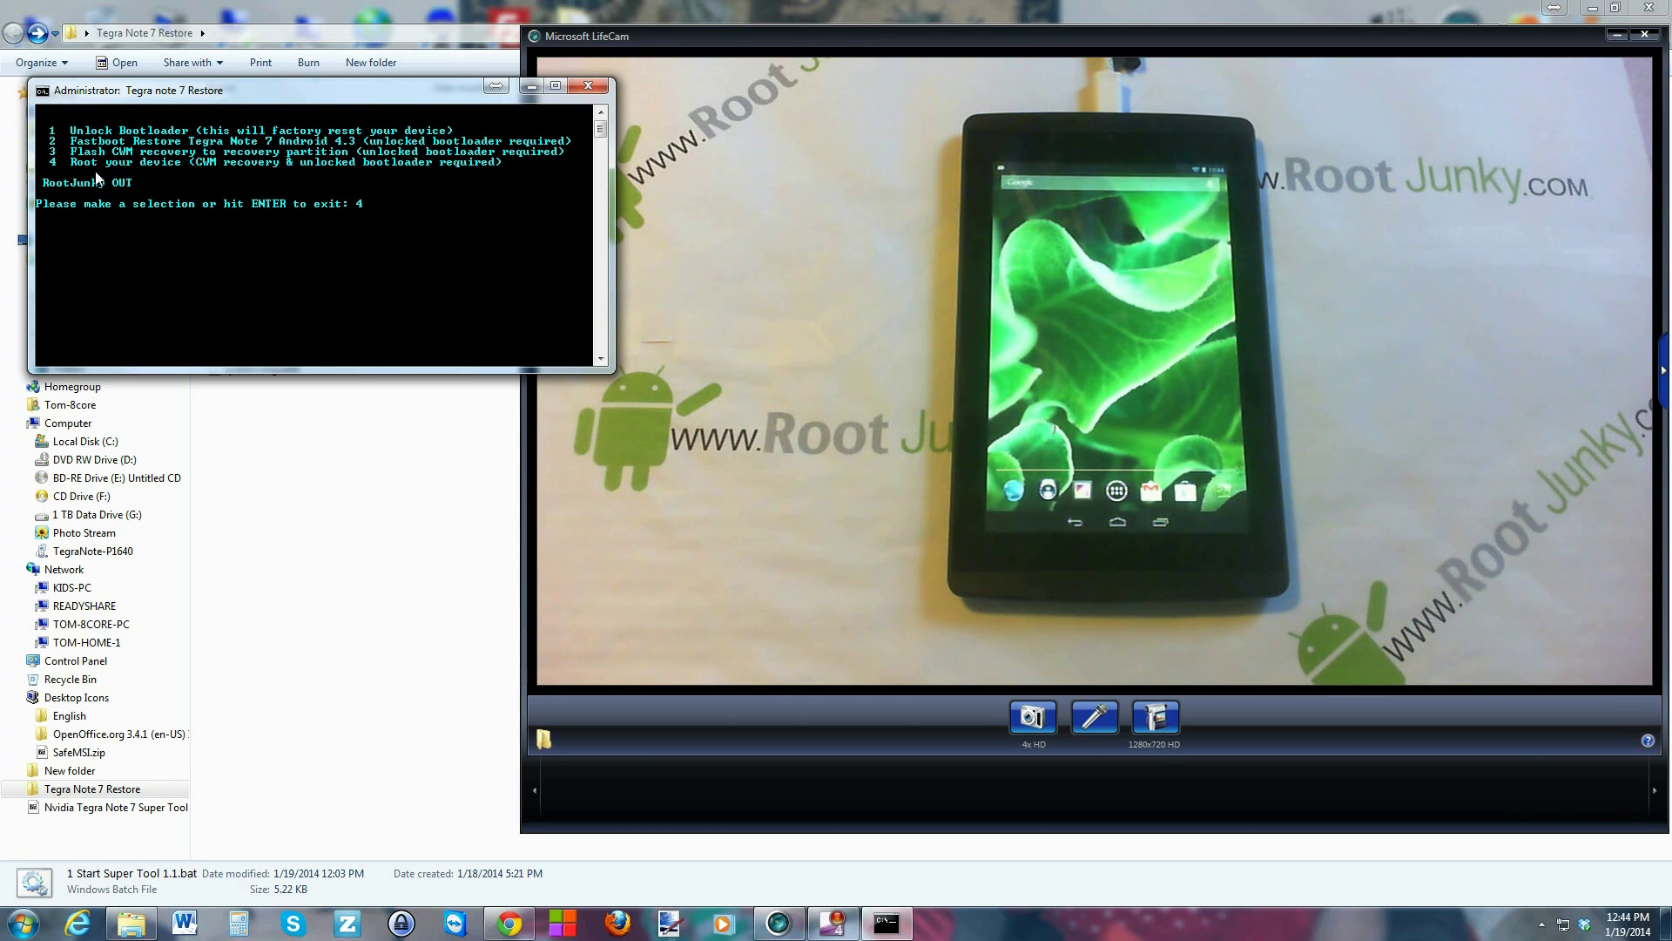
{"action": "key", "text": "Return"}
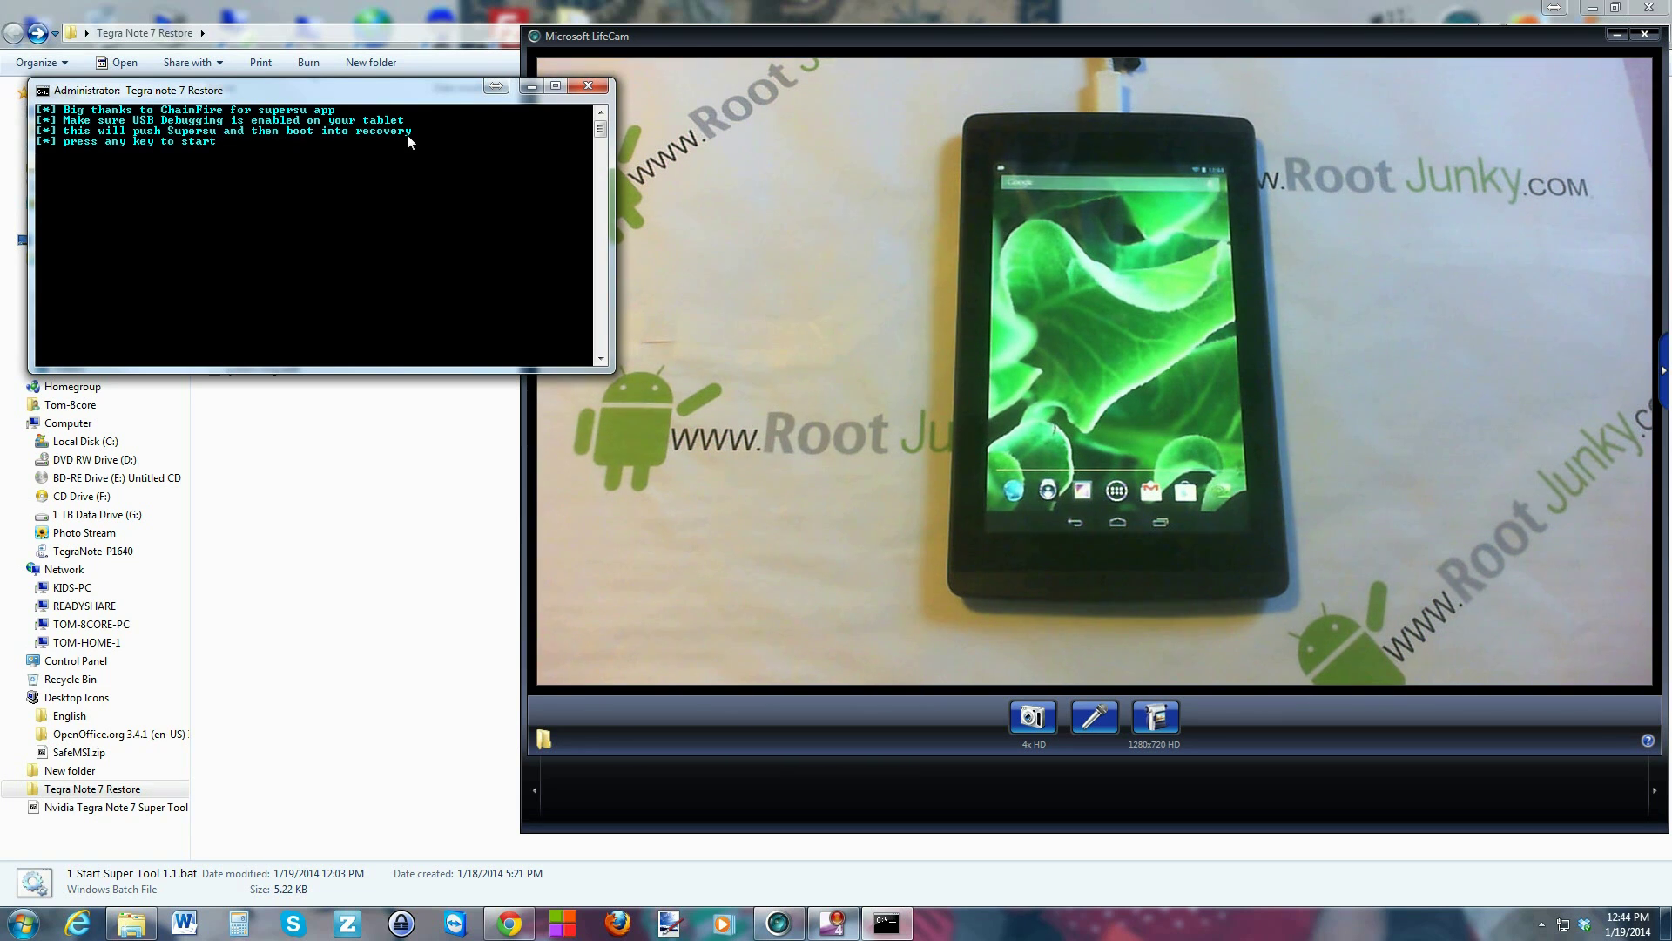
{"action": "key", "text": "Return"}
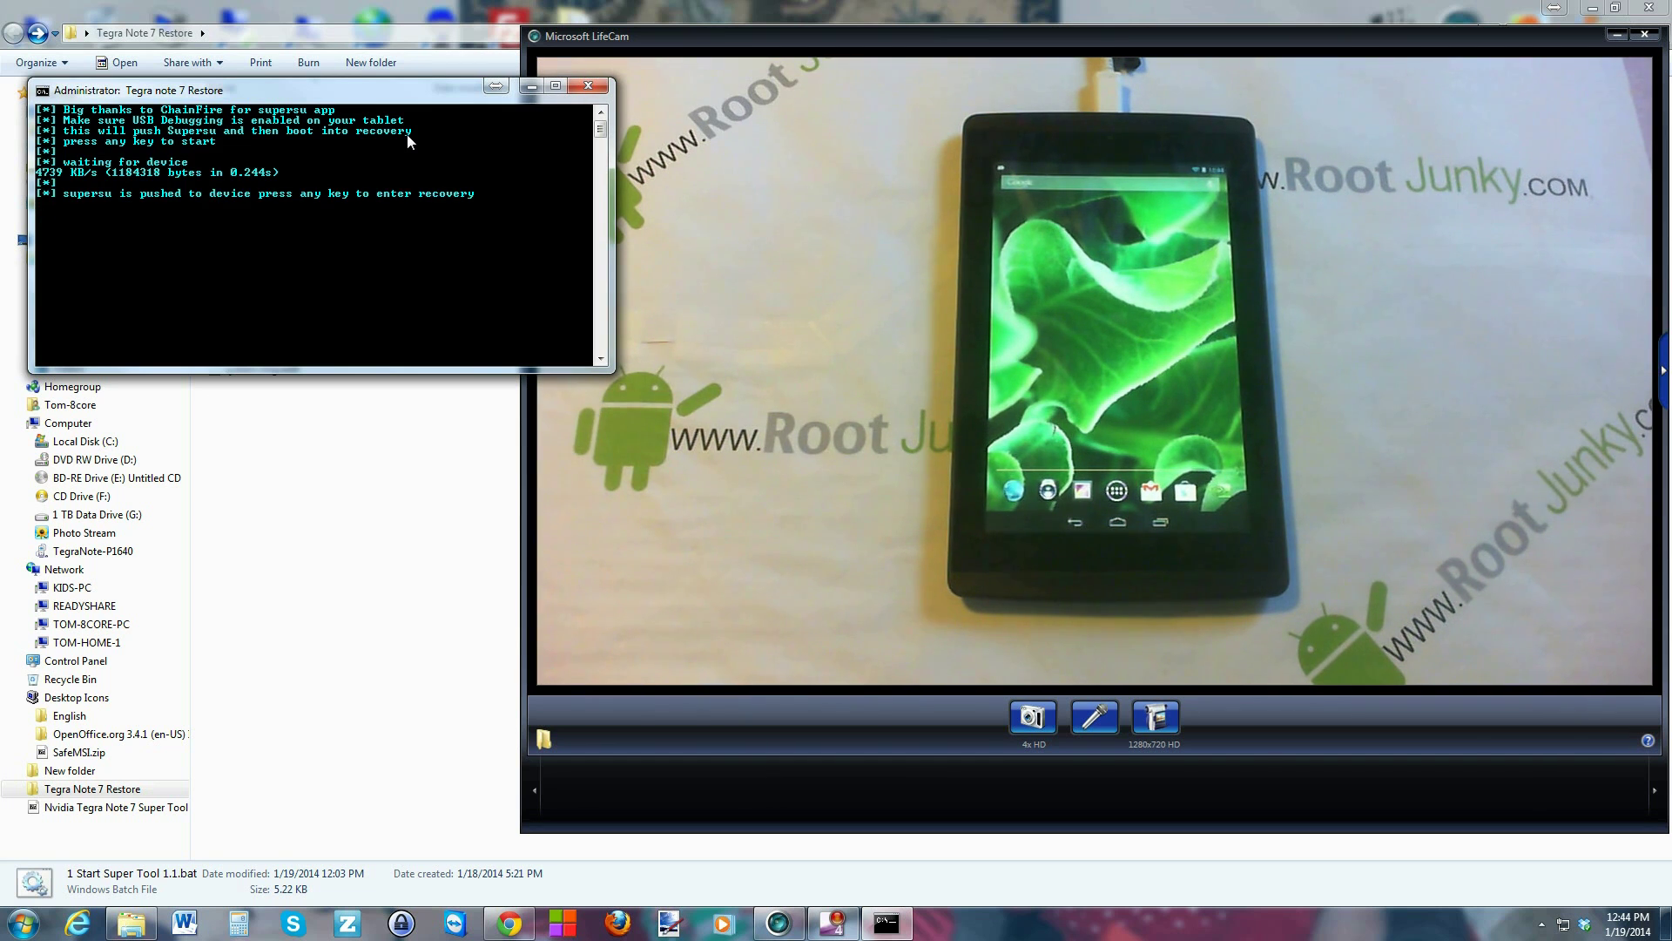
{"action": "key", "text": "Return"}
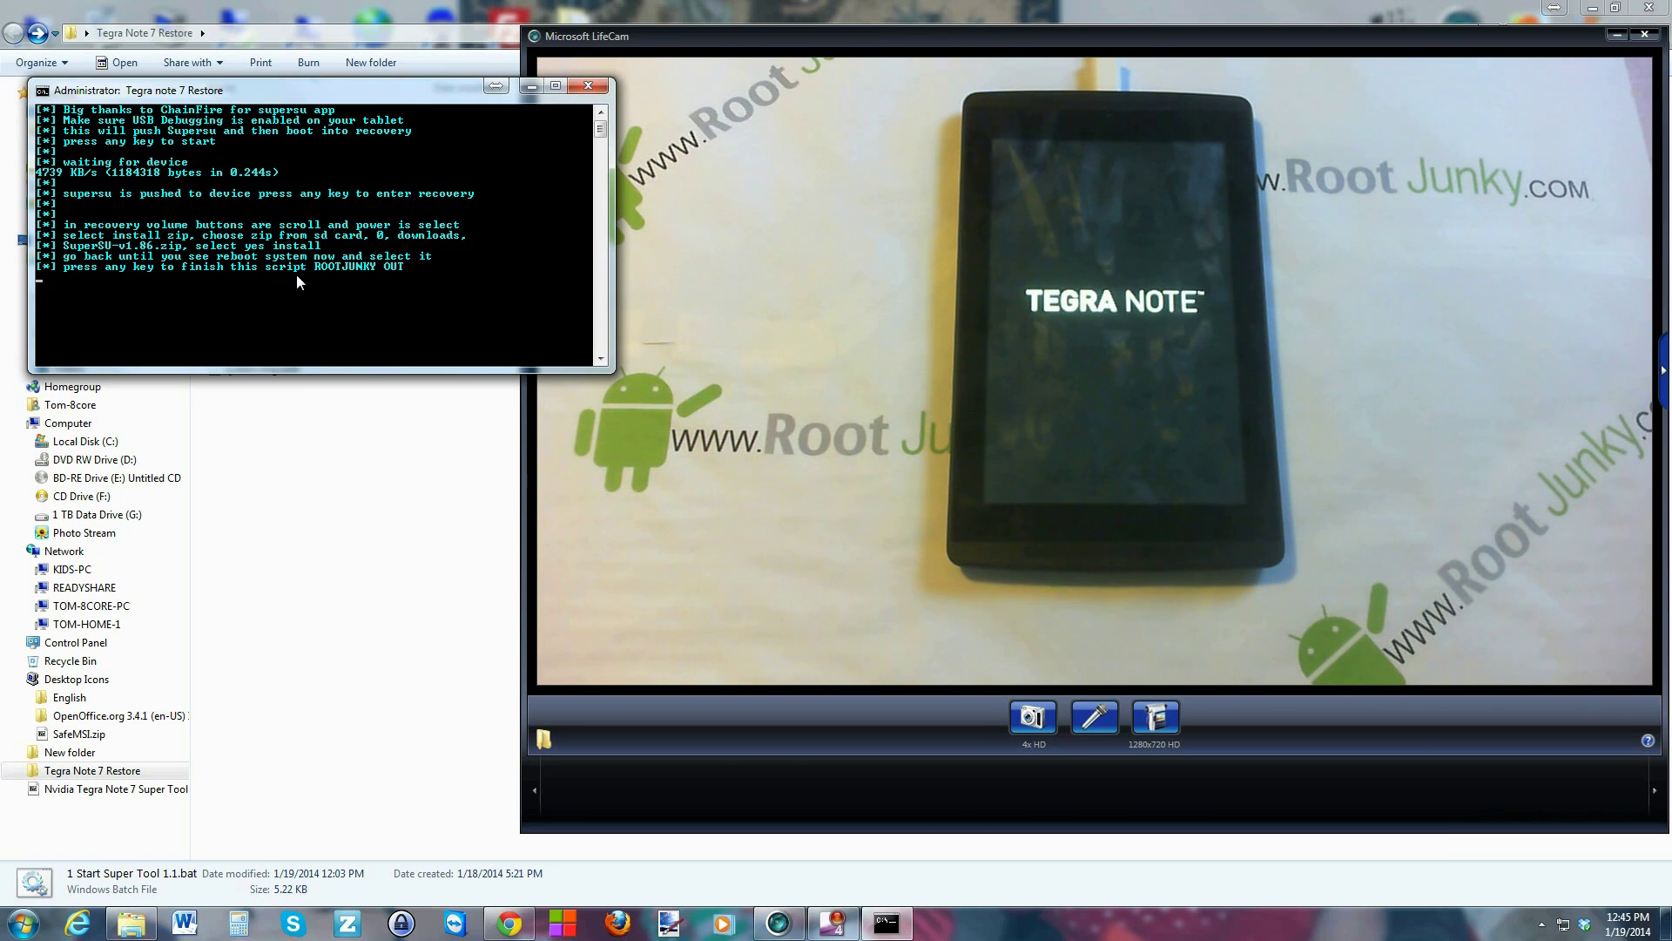
{"action": "key", "text": "Return"}
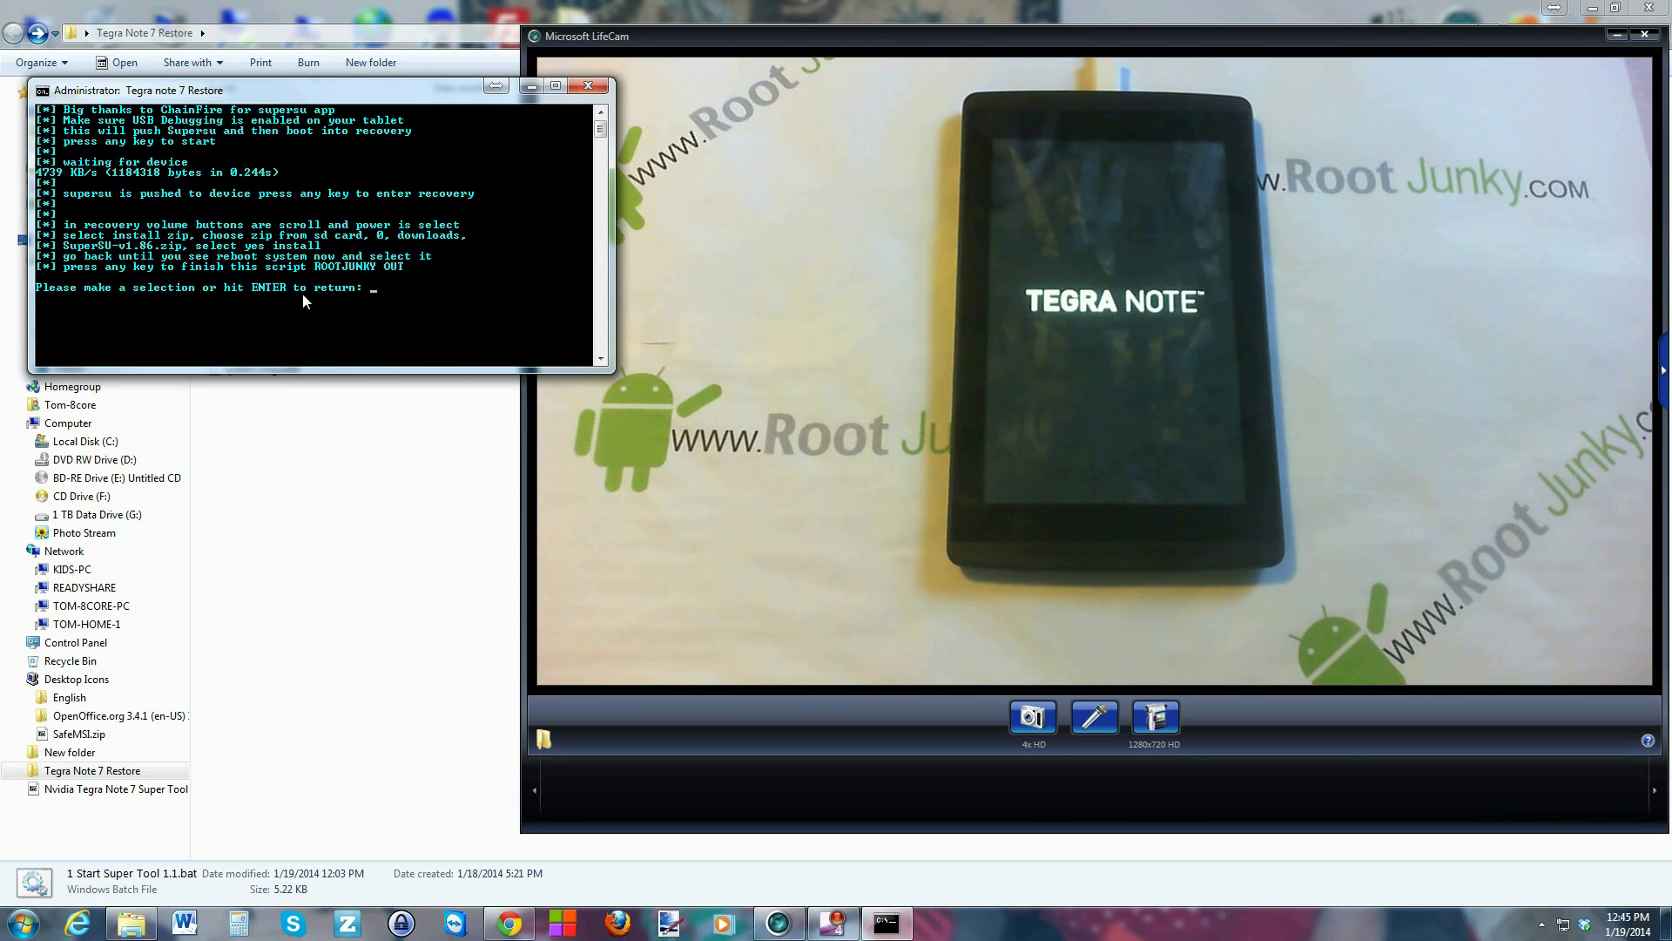
{"action": "key", "text": "Return"}
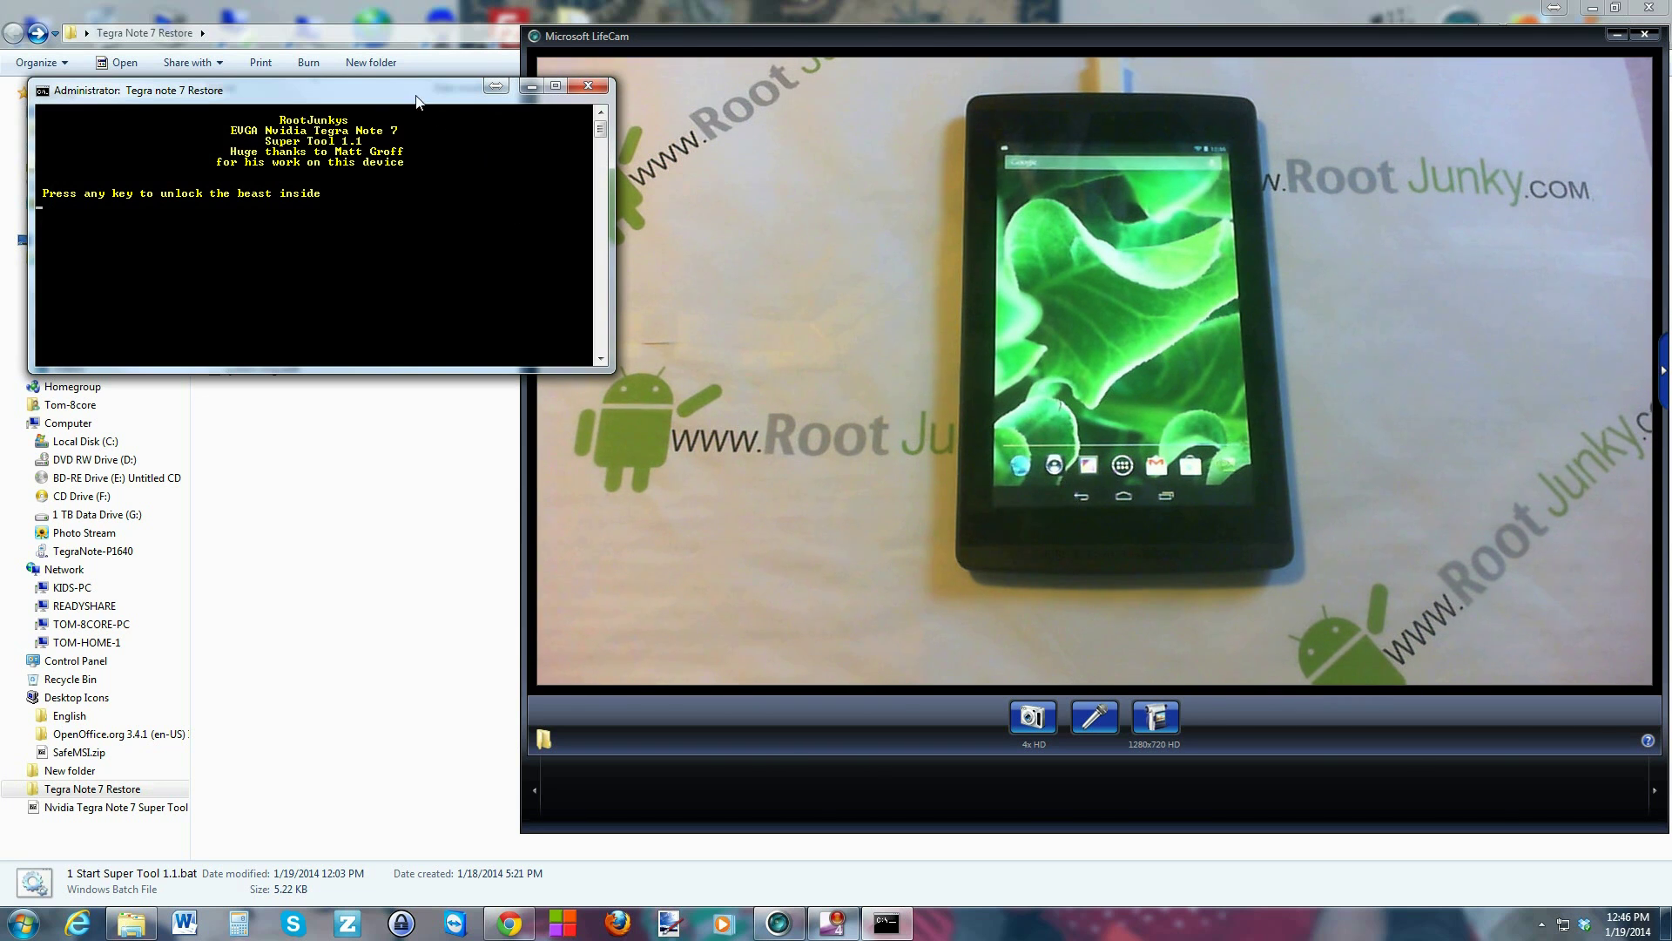
Step: Restore the tablet to stock Android 4.3 in fastboot mode with option 2, flashing the system, boot and recovery images
{"action": "key", "text": "Return"}
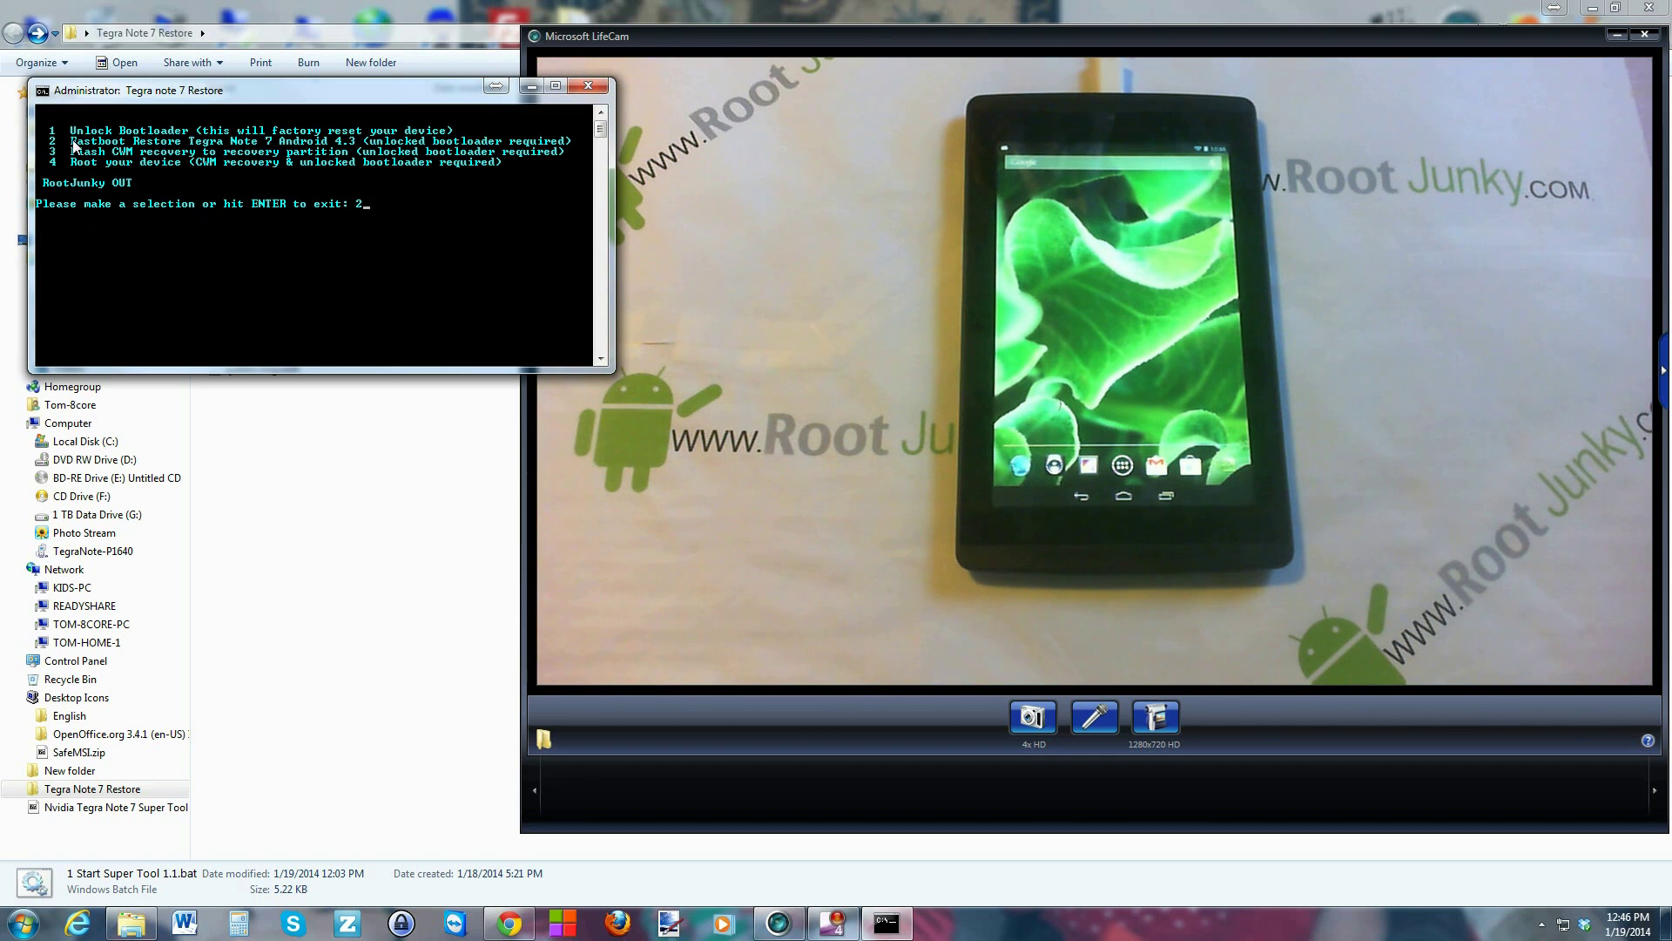
{"action": "type", "text": "2"}
{"action": "key", "text": "Return"}
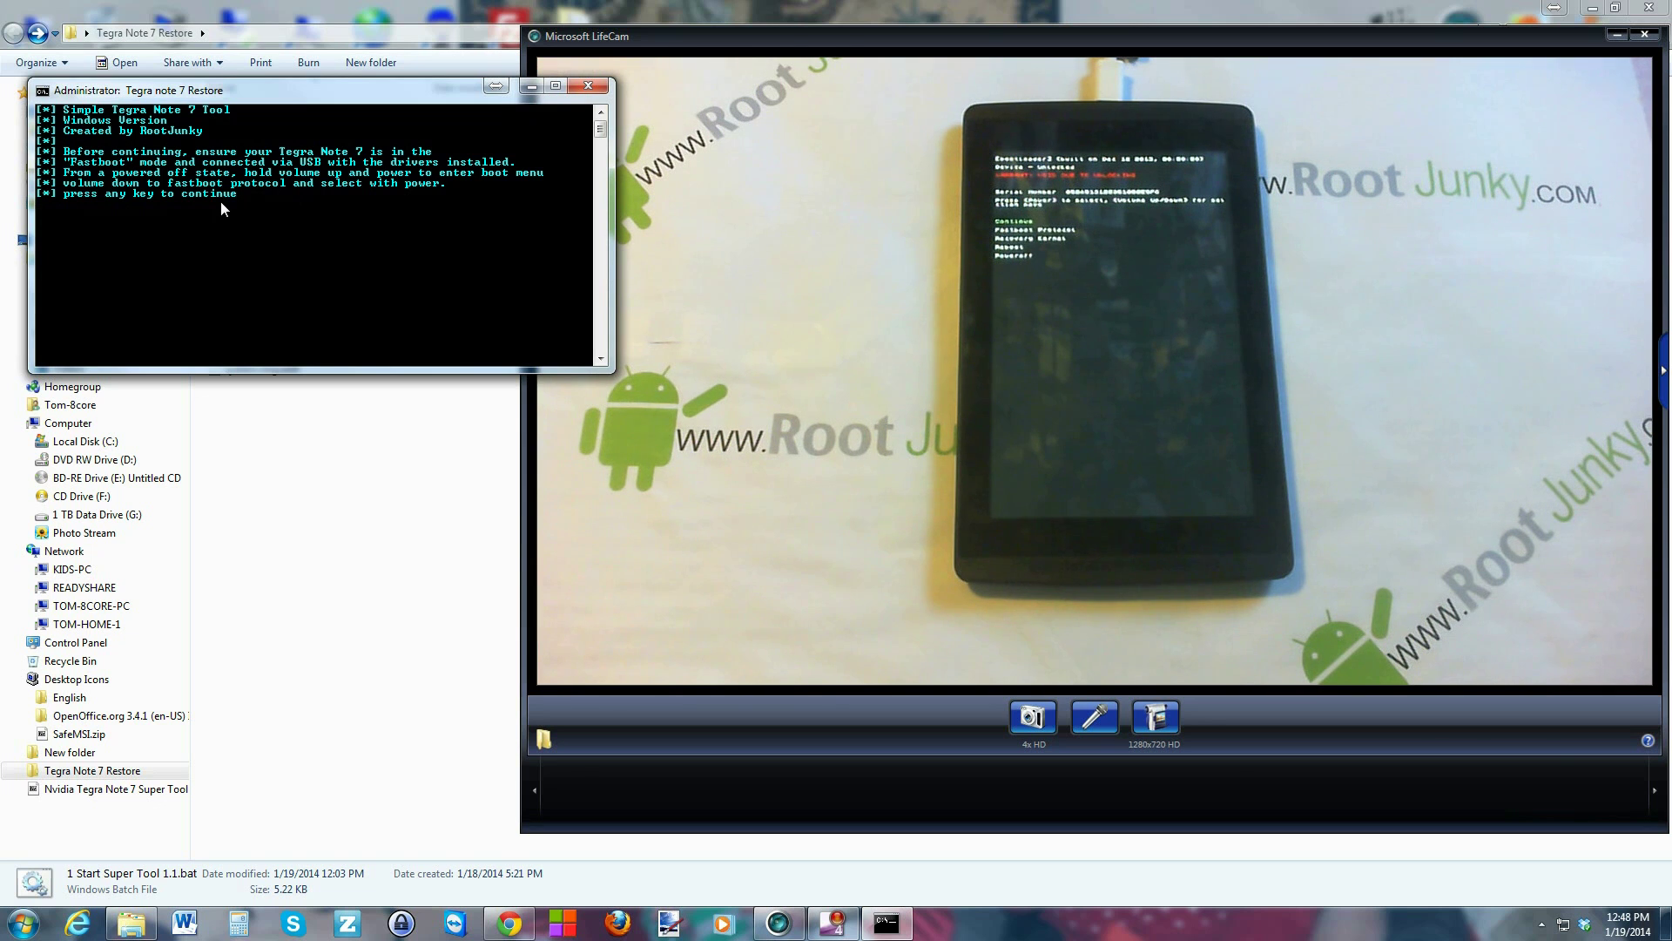
{"action": "key", "text": "space"}
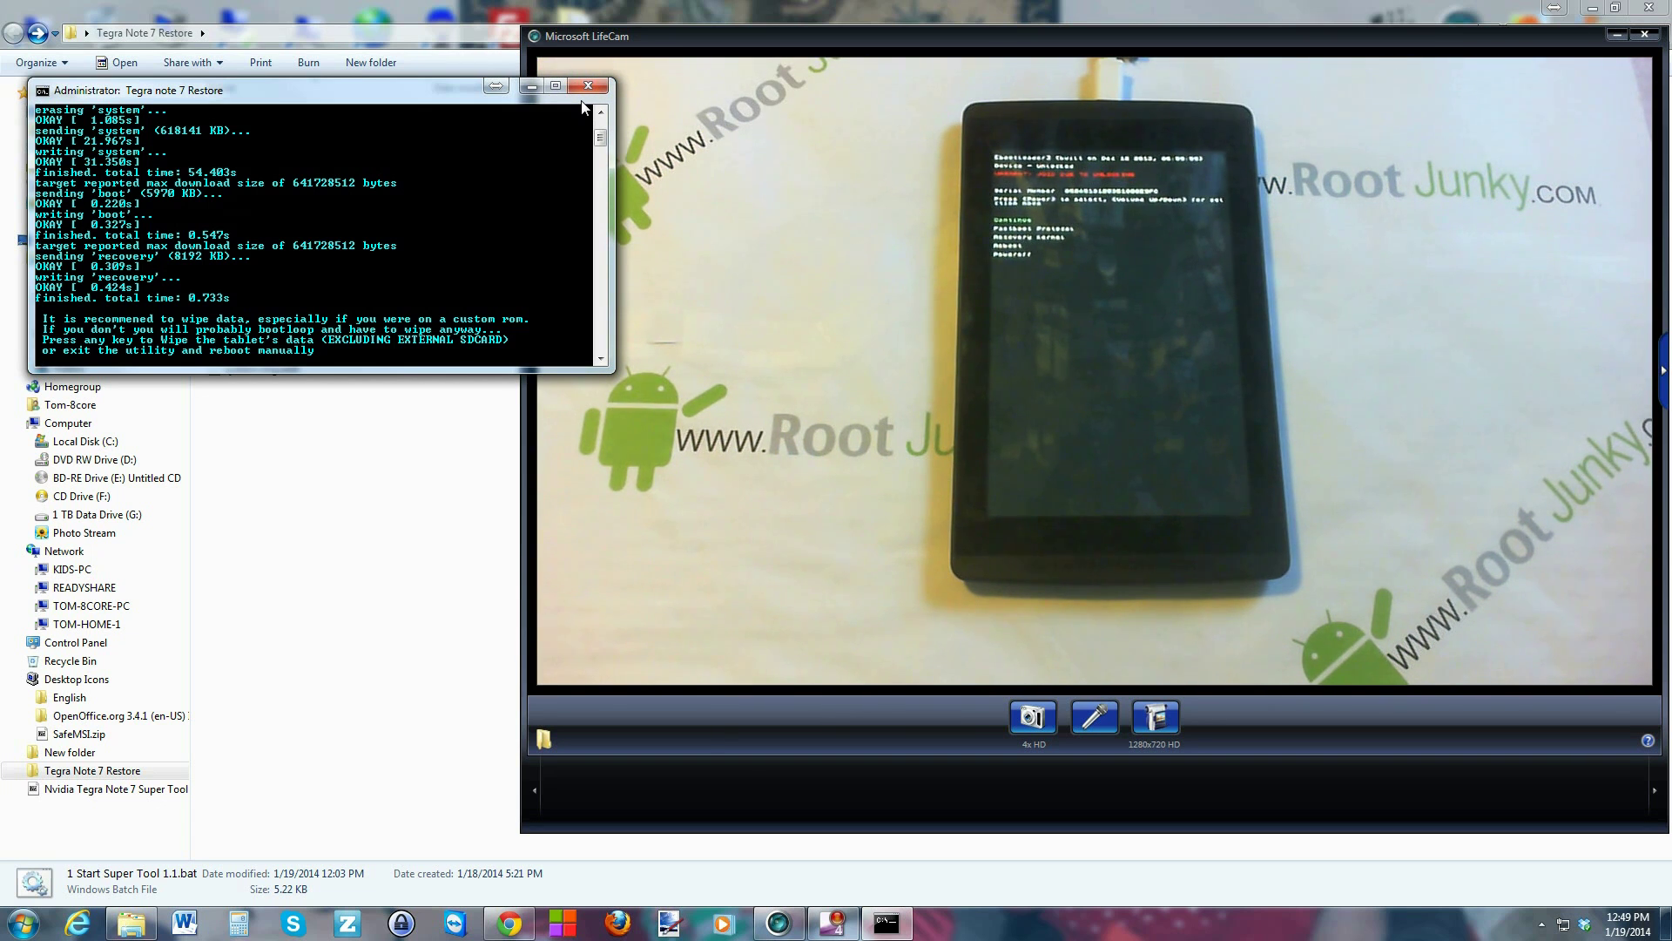
Step: Wipe the tablet's data and reboot it to finish the restore, and close the Super Tool console
{"action": "key", "text": "Return"}
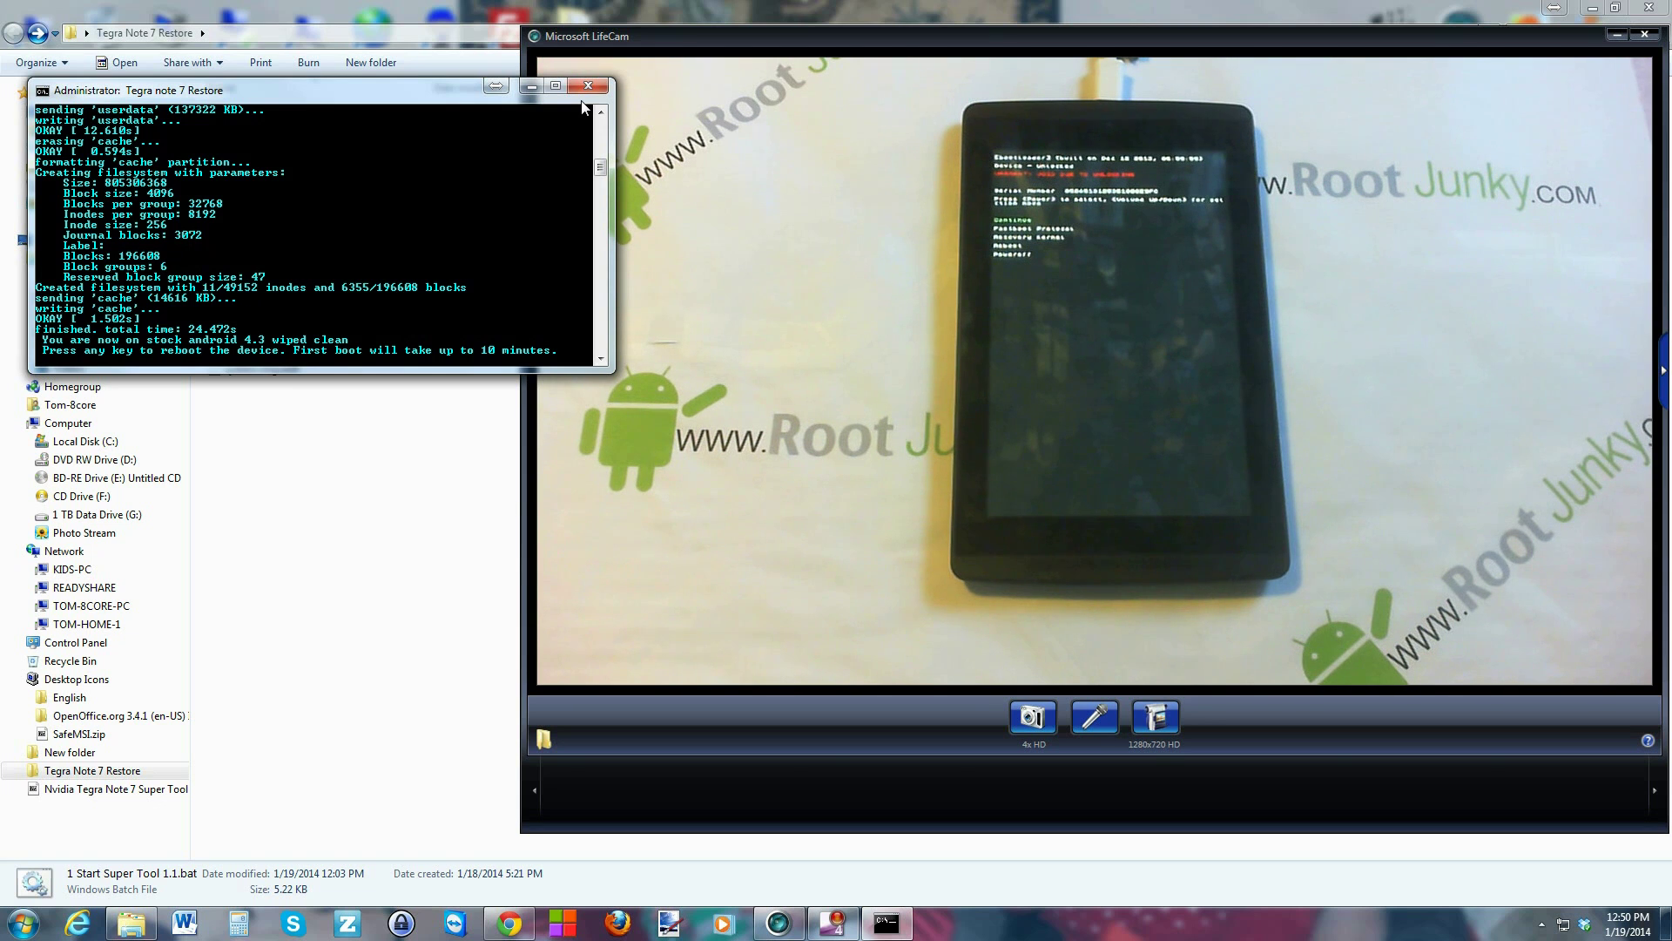
{"action": "key", "text": "Return"}
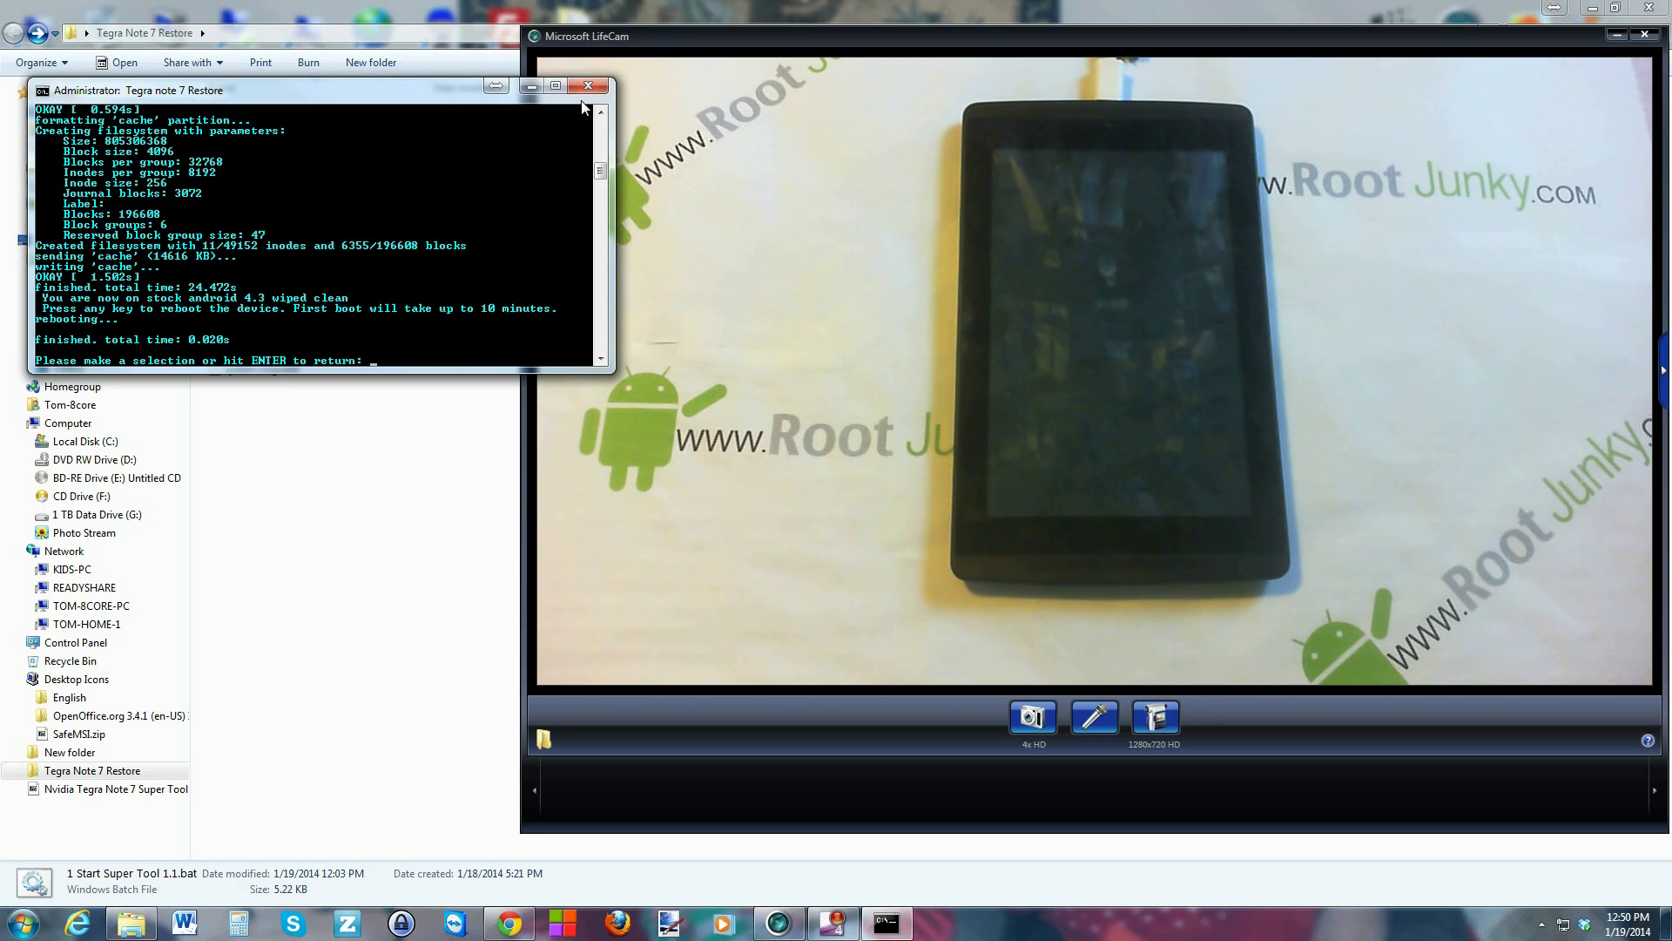
{"action": "key", "text": "Return"}
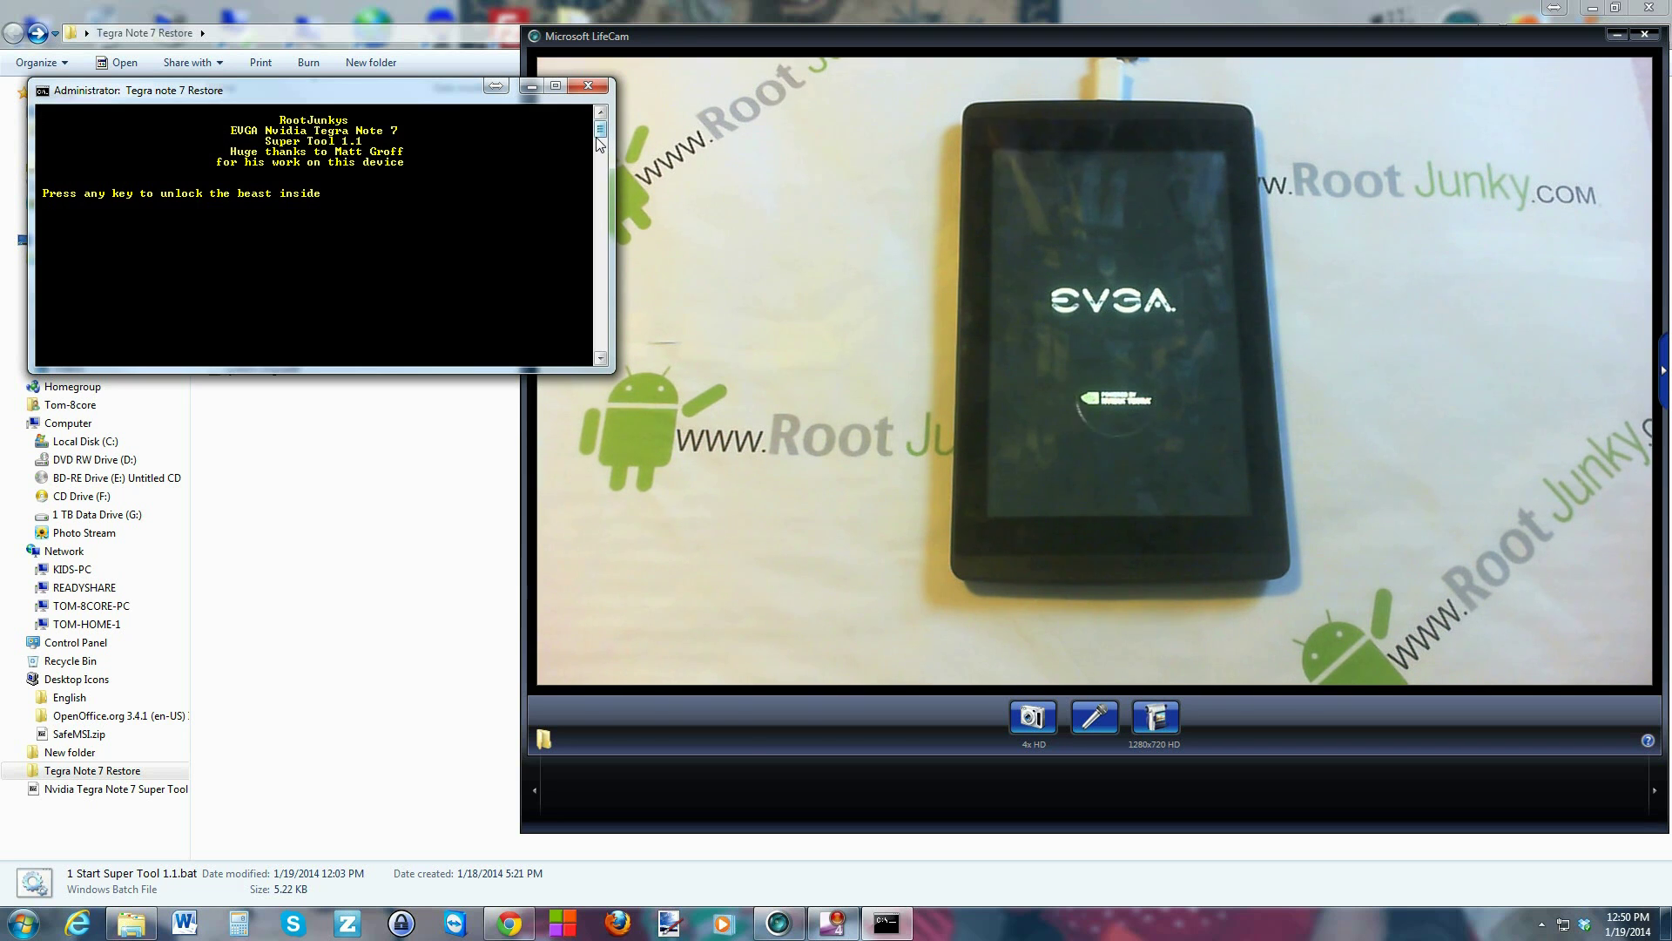
{"action": "left_click", "coordinate": [586, 85]}
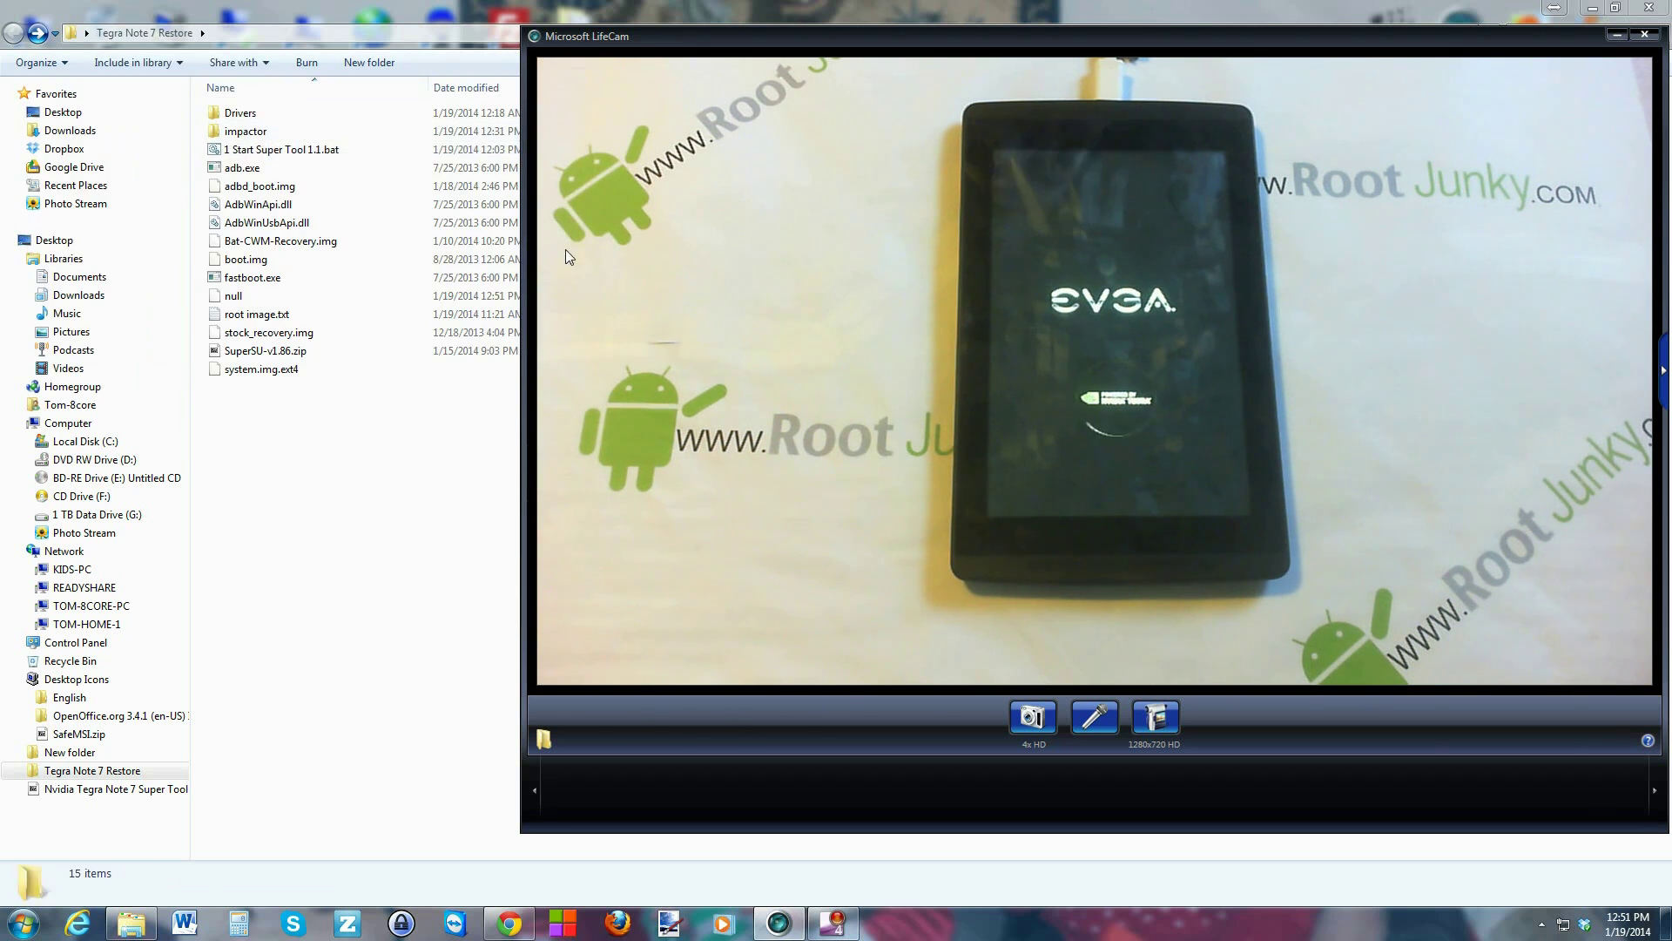